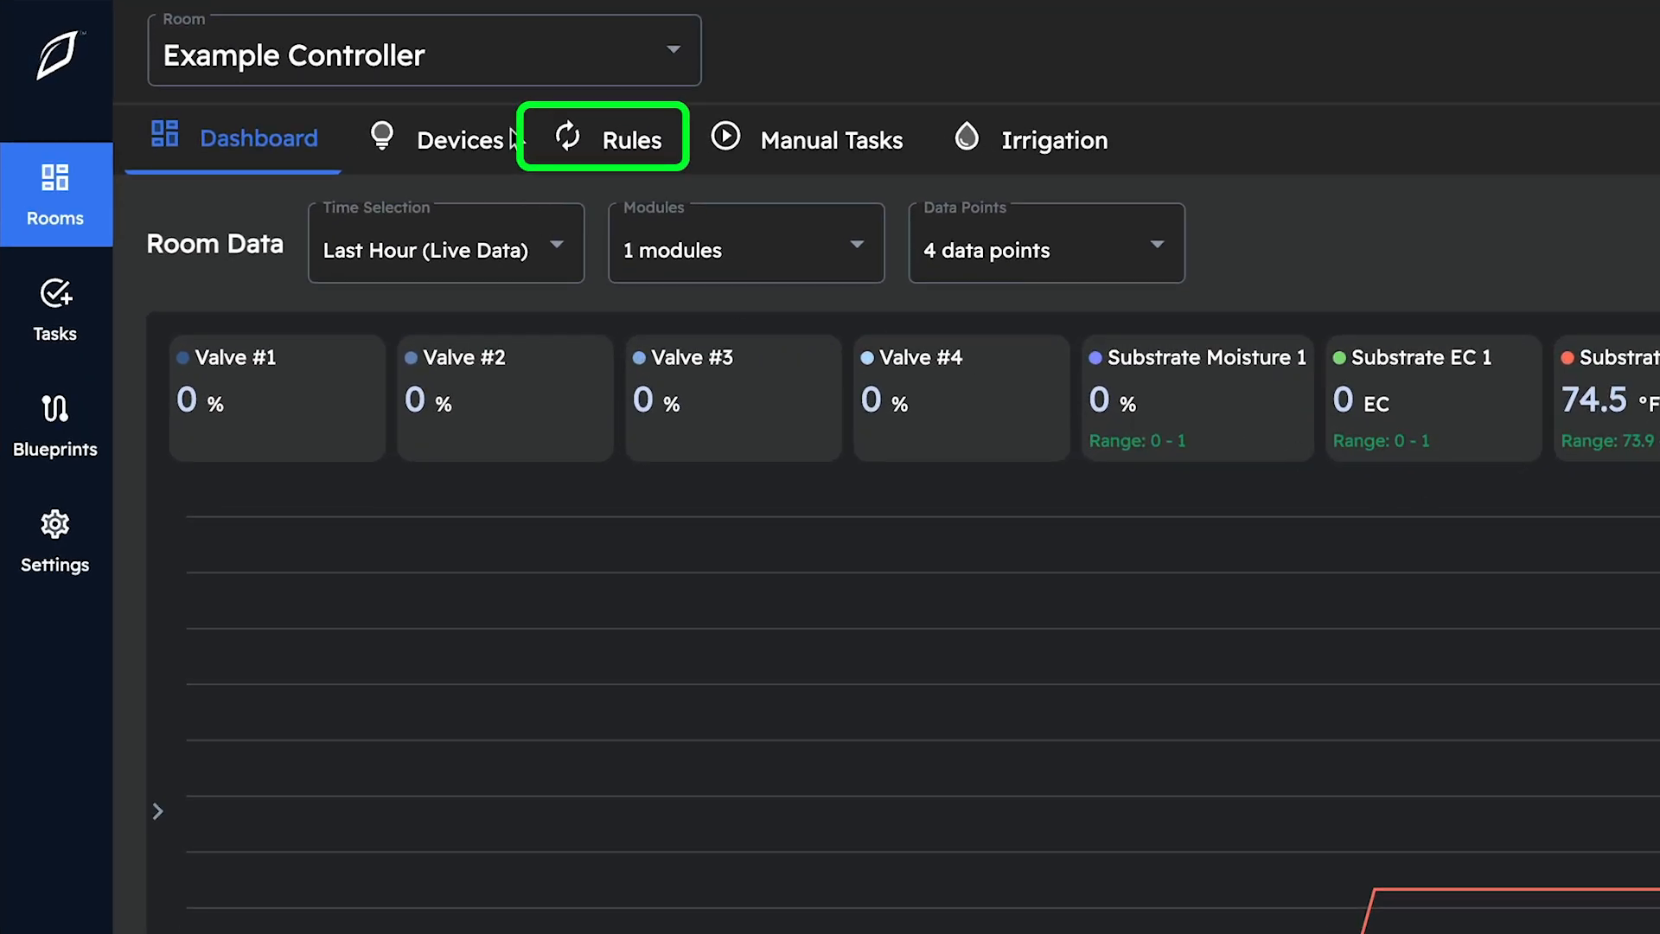
- Start a new sensor trigger in the Default Rule Group of the Example Controller's rules
{"action": "left_click", "coordinate": [567, 138]}
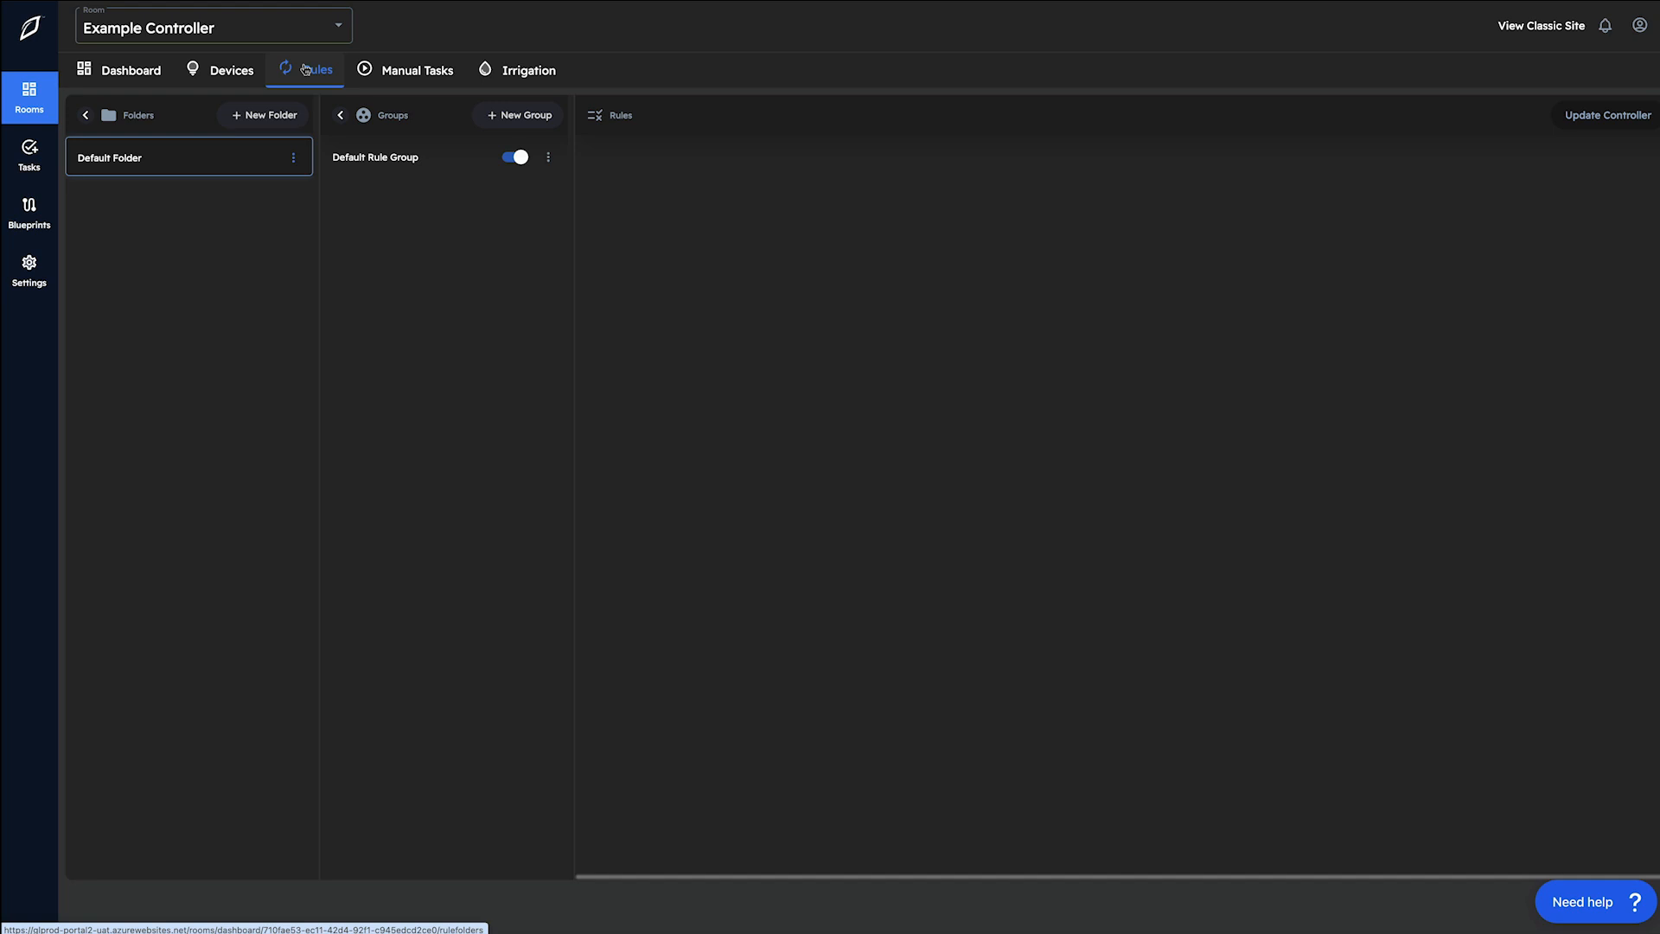
{"action": "left_click", "coordinate": [383, 153]}
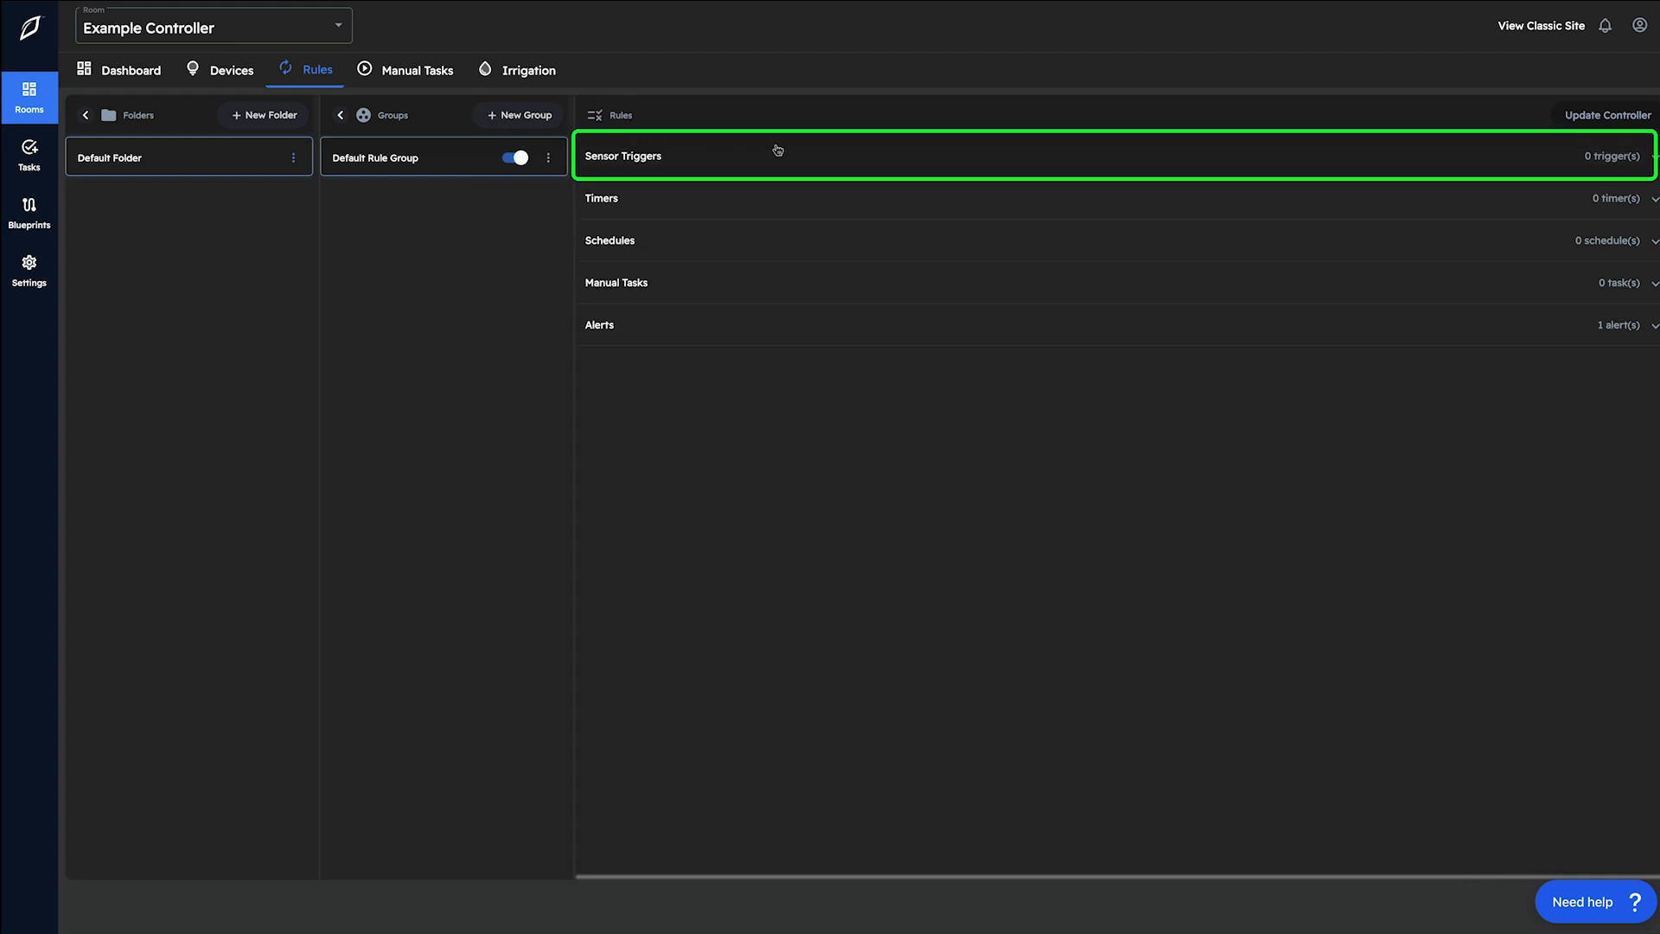
{"action": "left_click", "coordinate": [812, 152]}
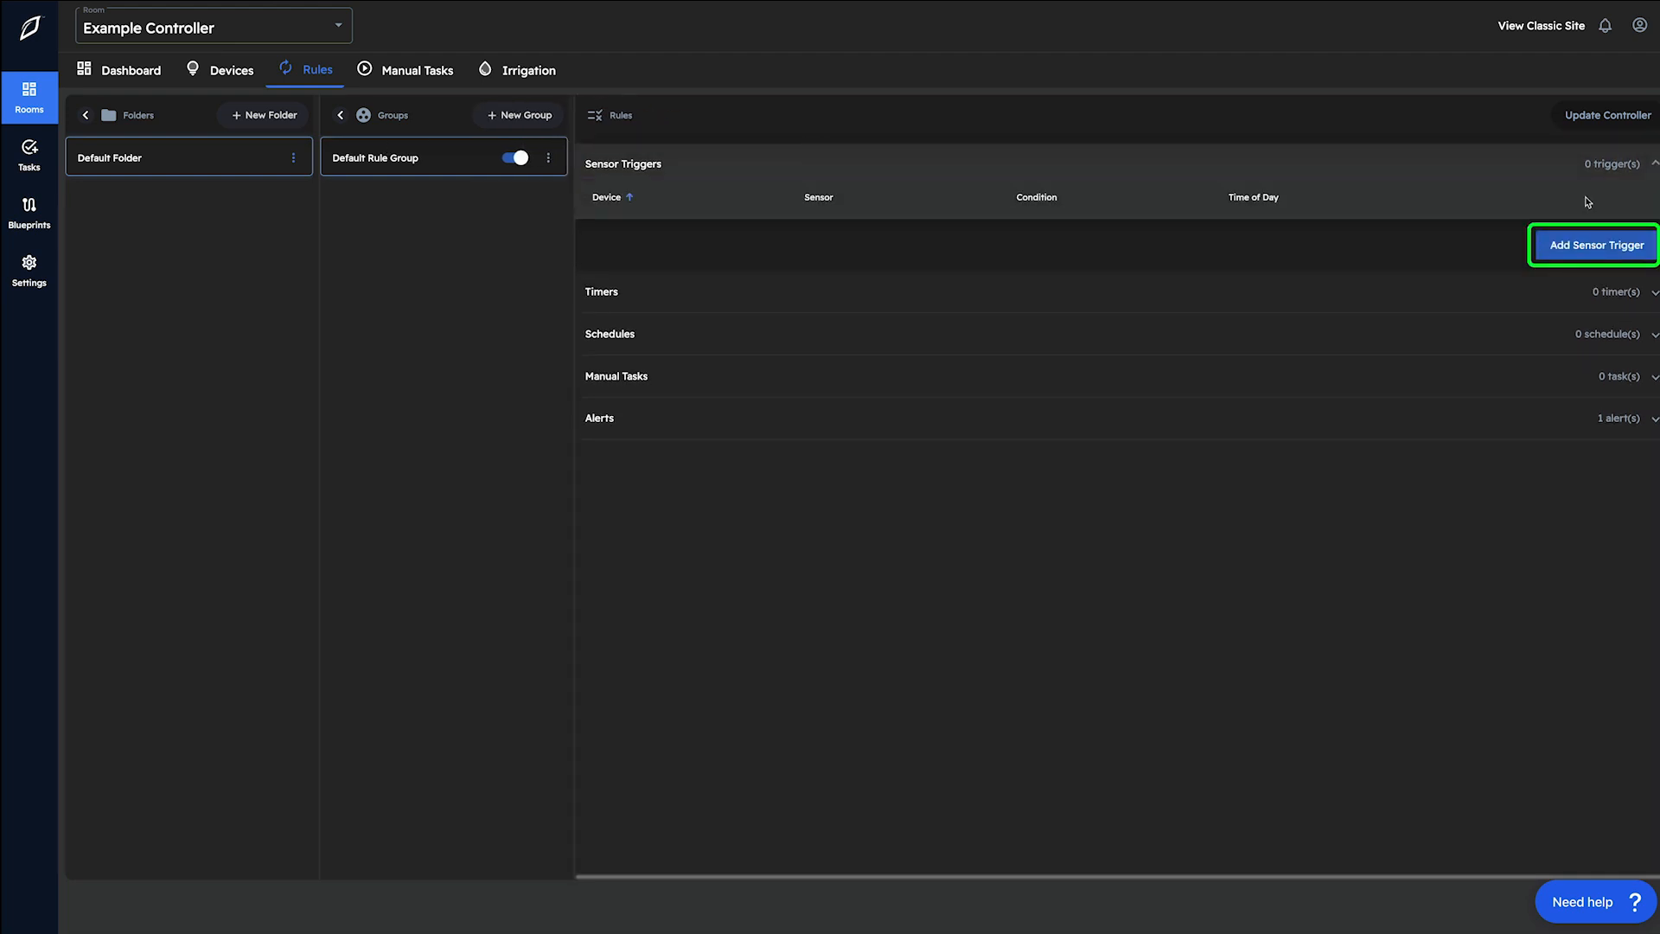
{"action": "left_click", "coordinate": [1602, 243]}
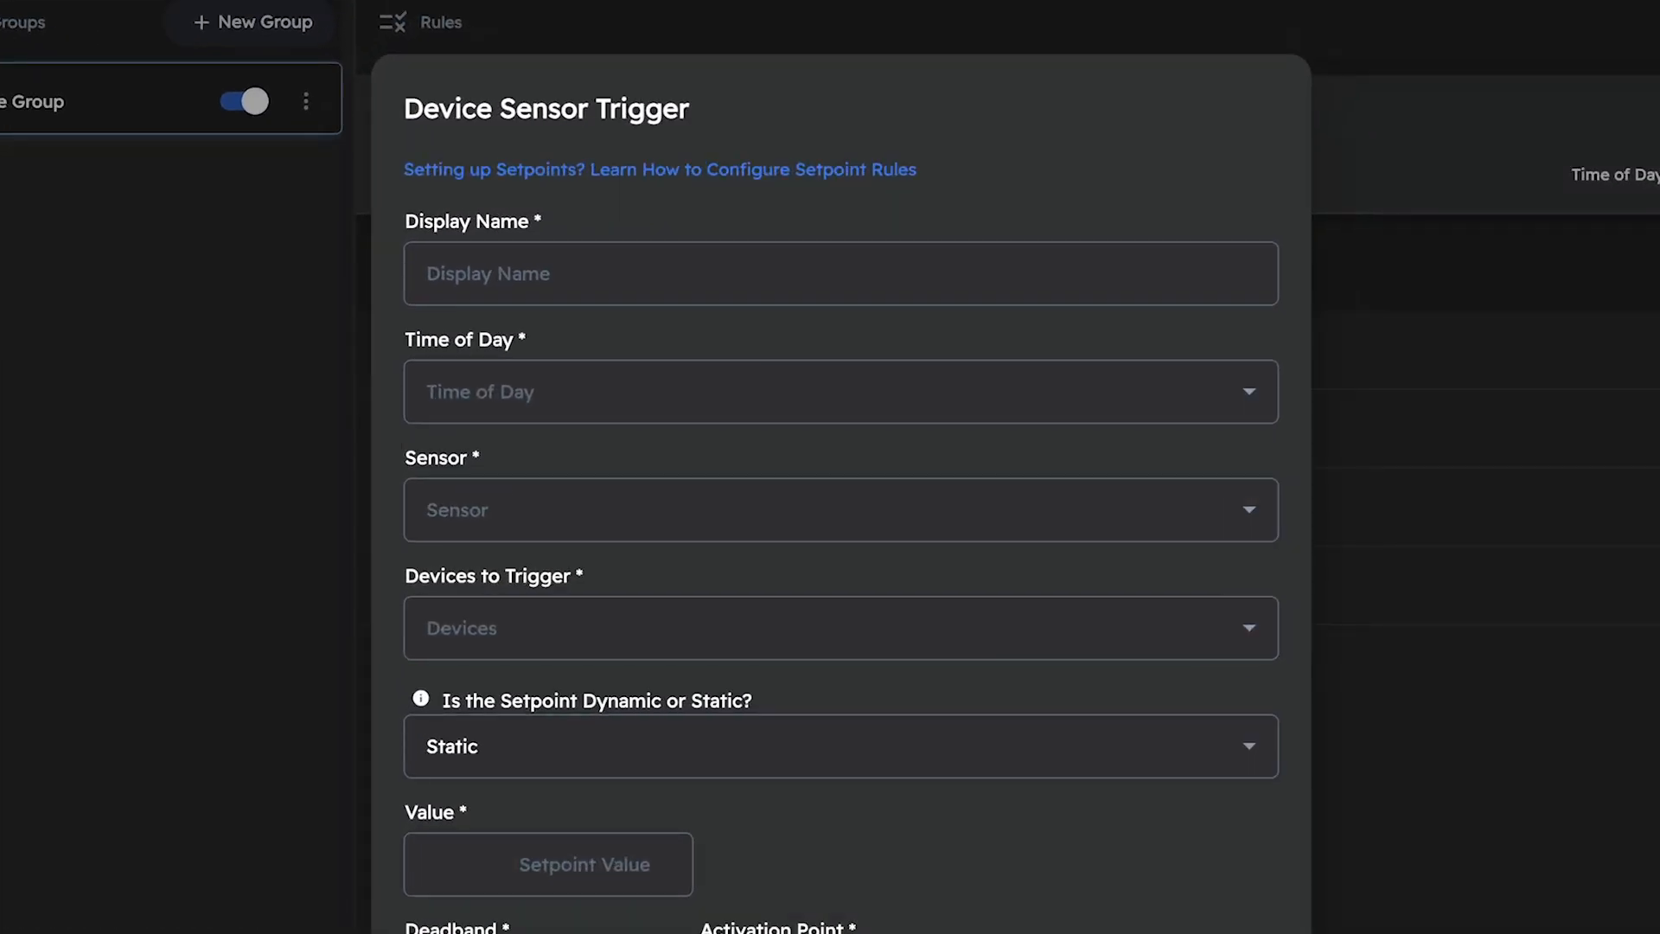
- Name the trigger "Example Humidifier Sensor Trigger" and set its time of day to All Day
{"action": "left_click", "coordinate": [813, 279]}
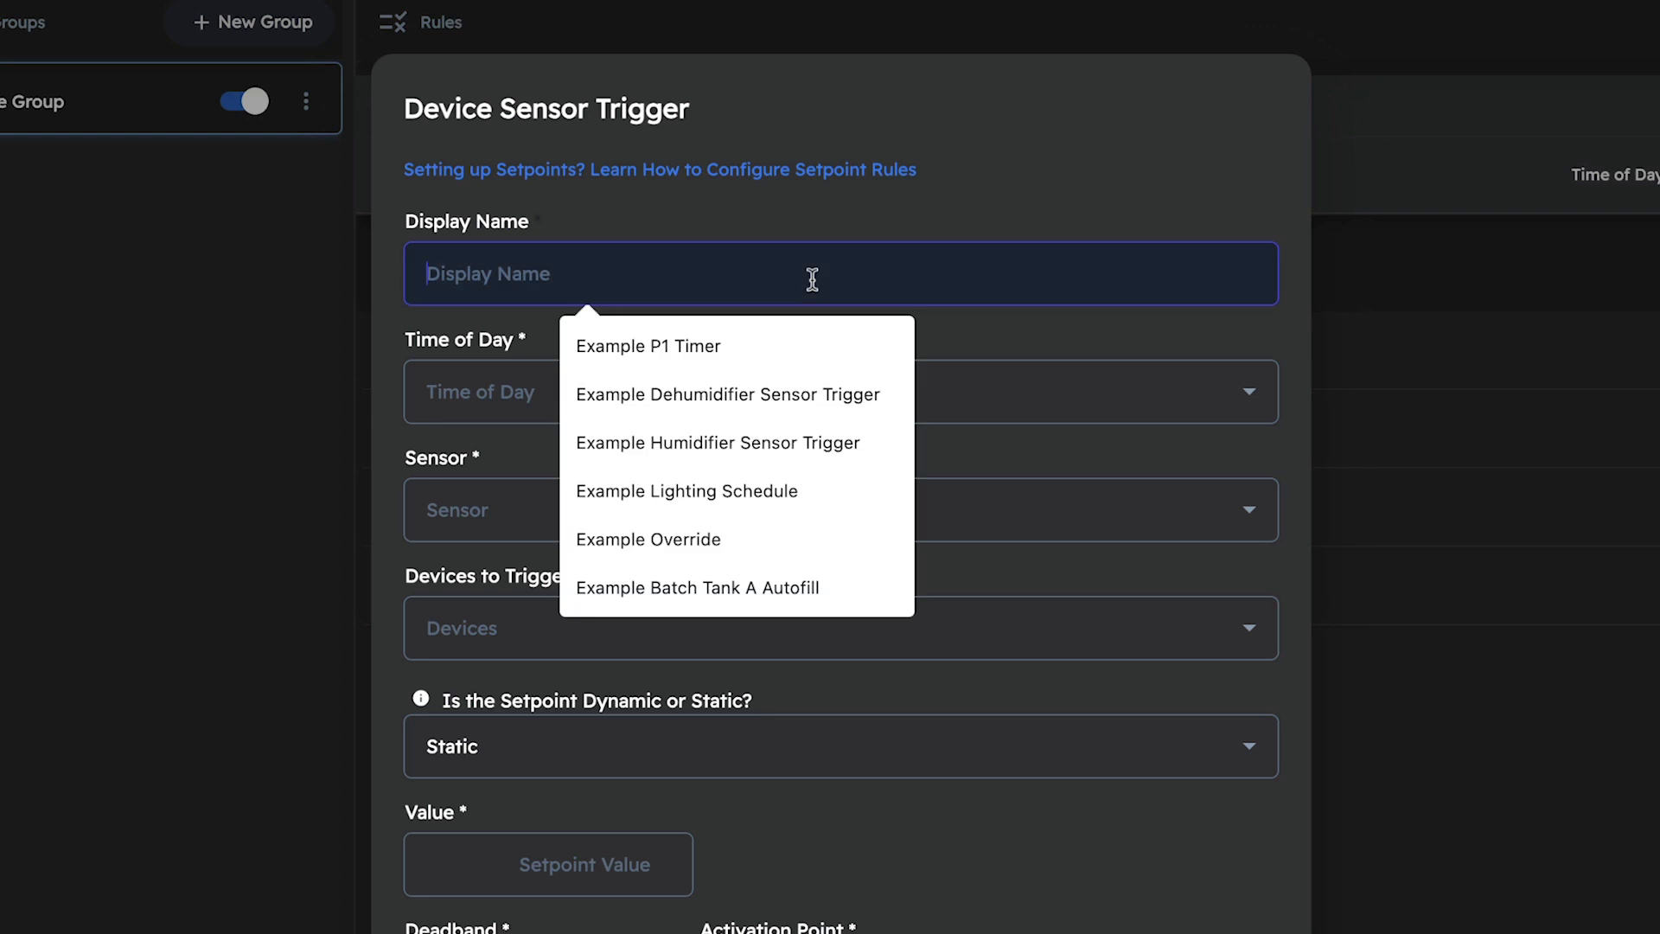
{"action": "left_click", "coordinate": [751, 446]}
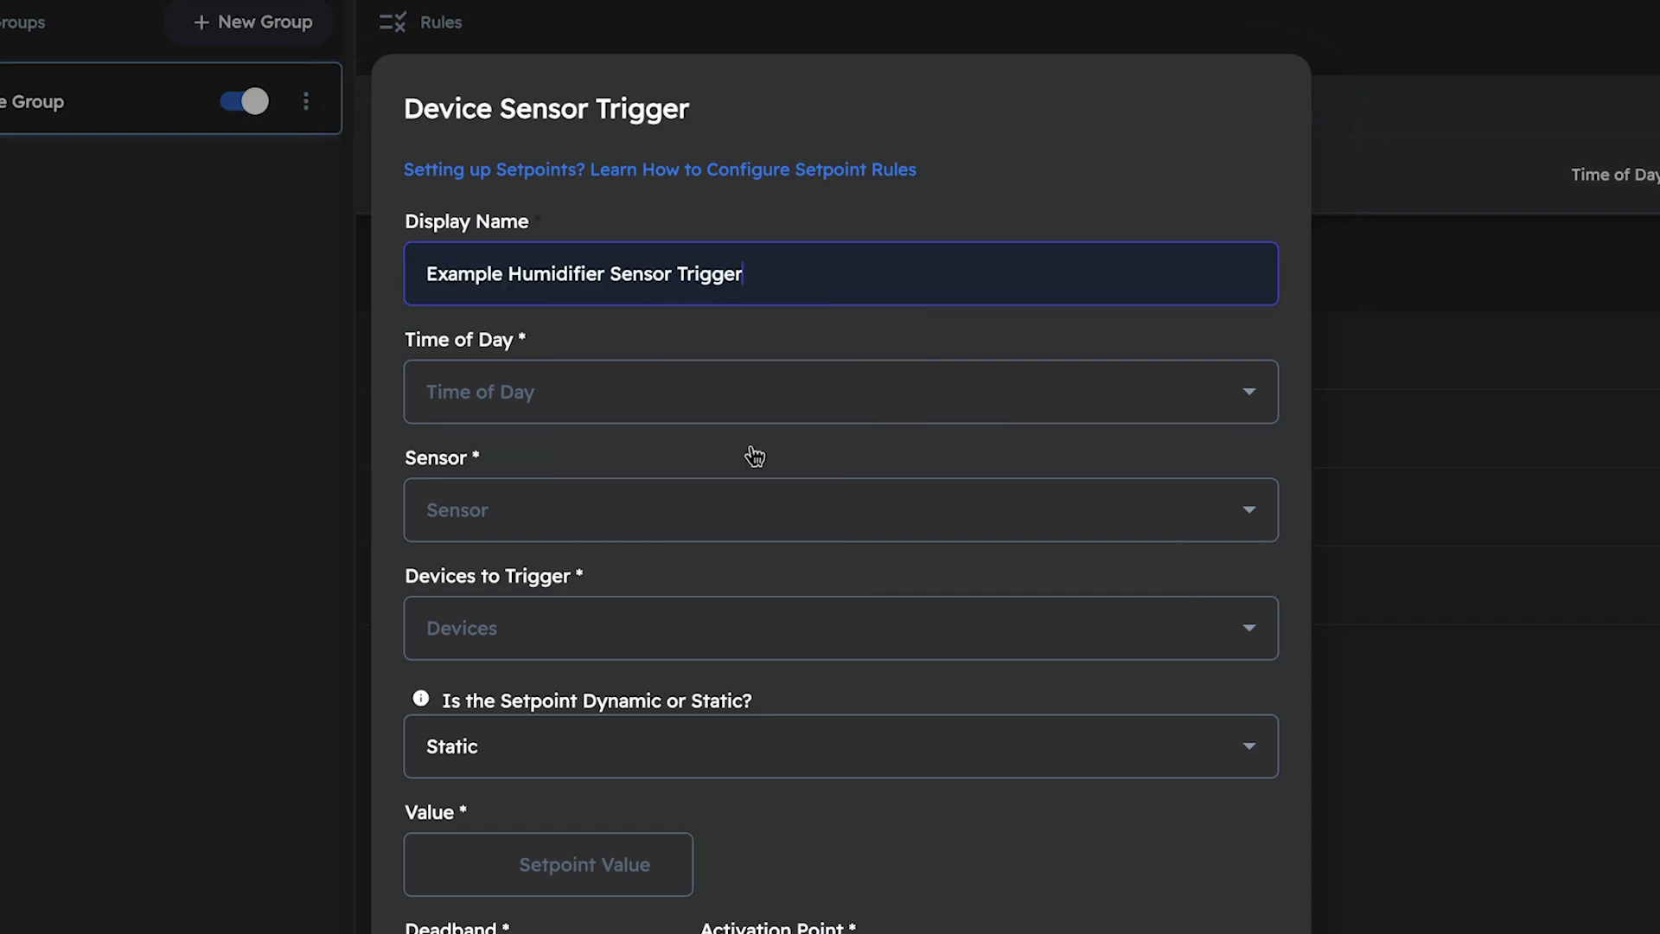
{"action": "left_click", "coordinate": [764, 387]}
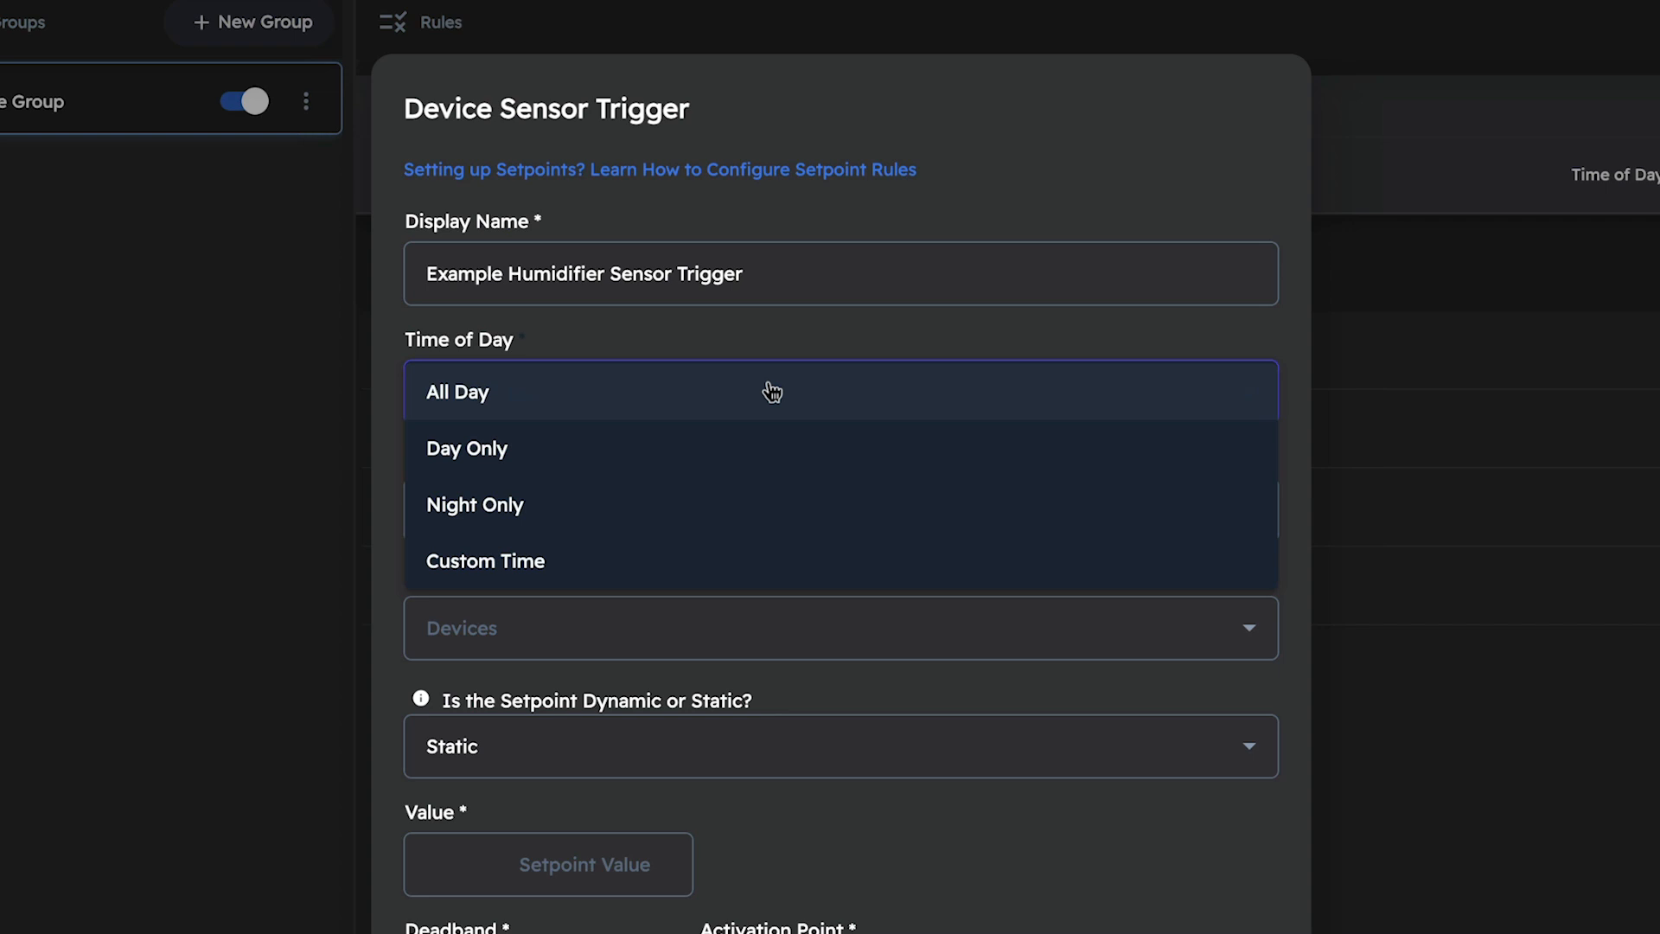
{"action": "left_click", "coordinate": [772, 392]}
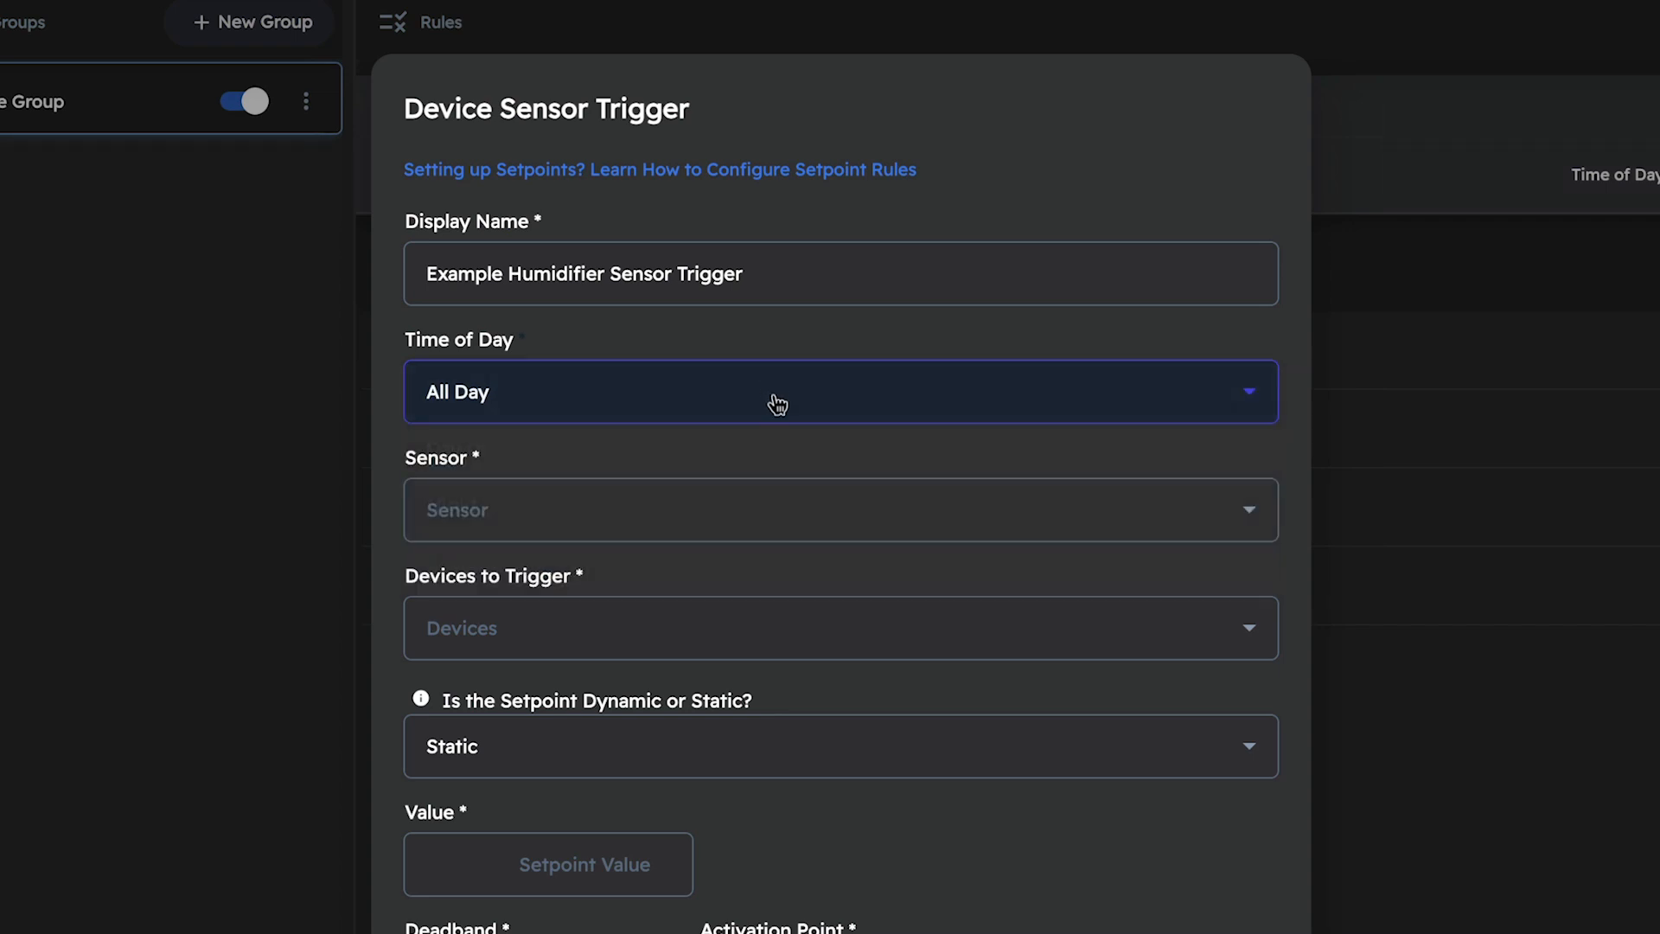
- Choose Room Humidity as the sensor for the trigger
{"action": "left_click", "coordinate": [785, 507]}
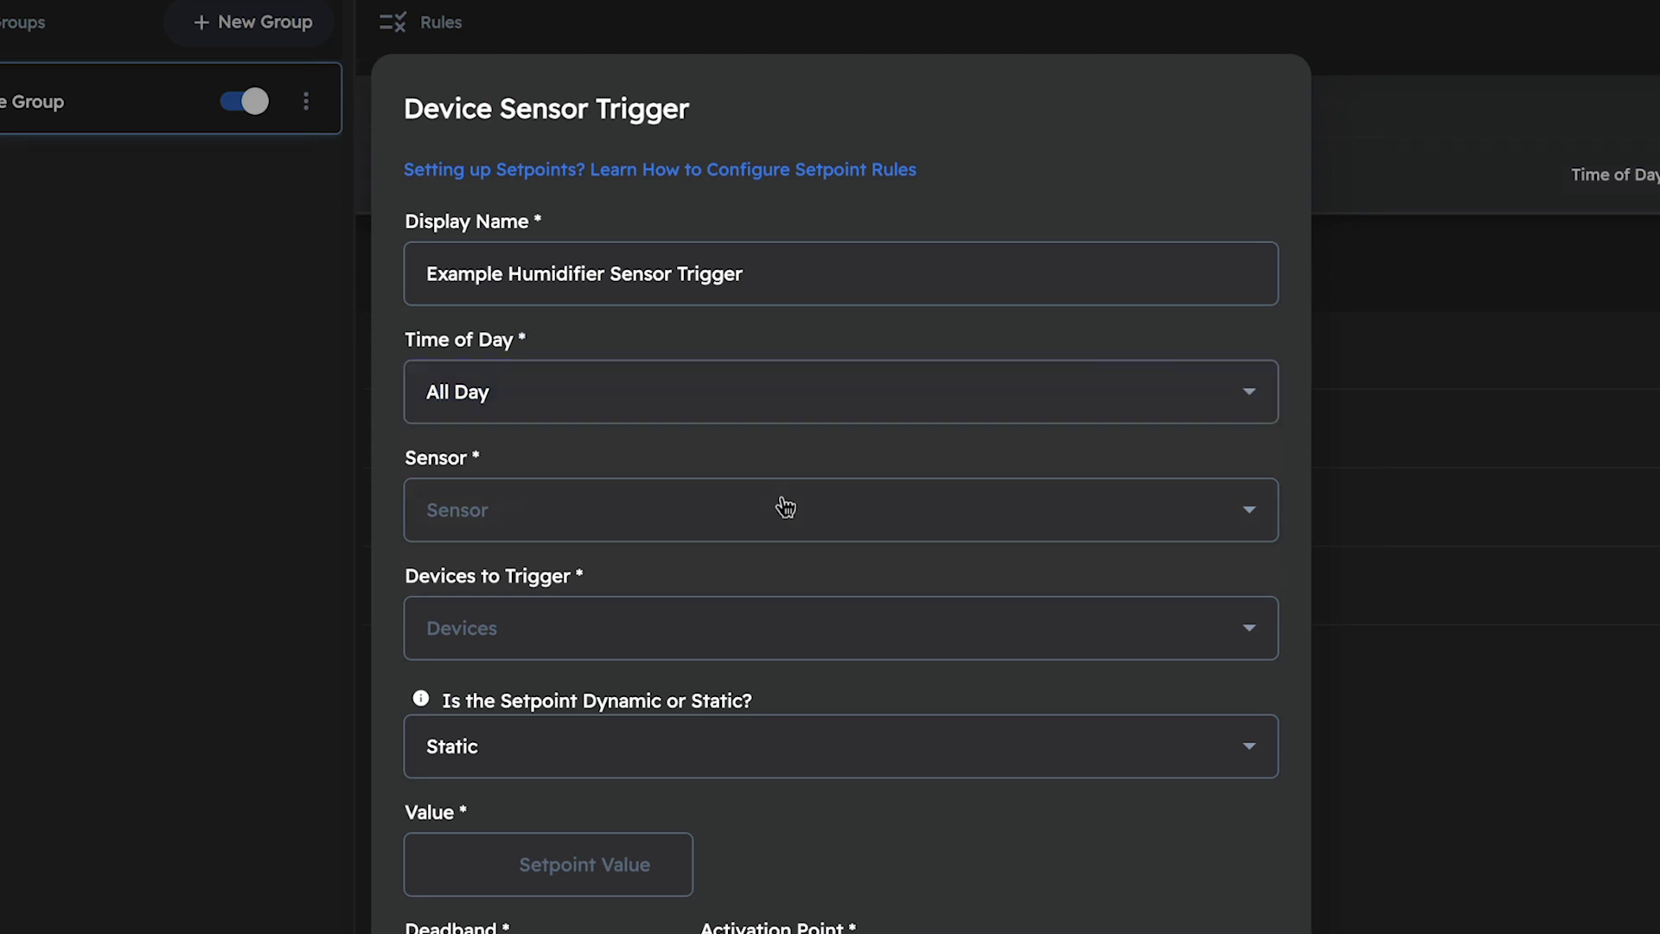
{"action": "scroll", "coordinate": [834, 582], "scroll_direction": "down", "scroll_amount": 7}
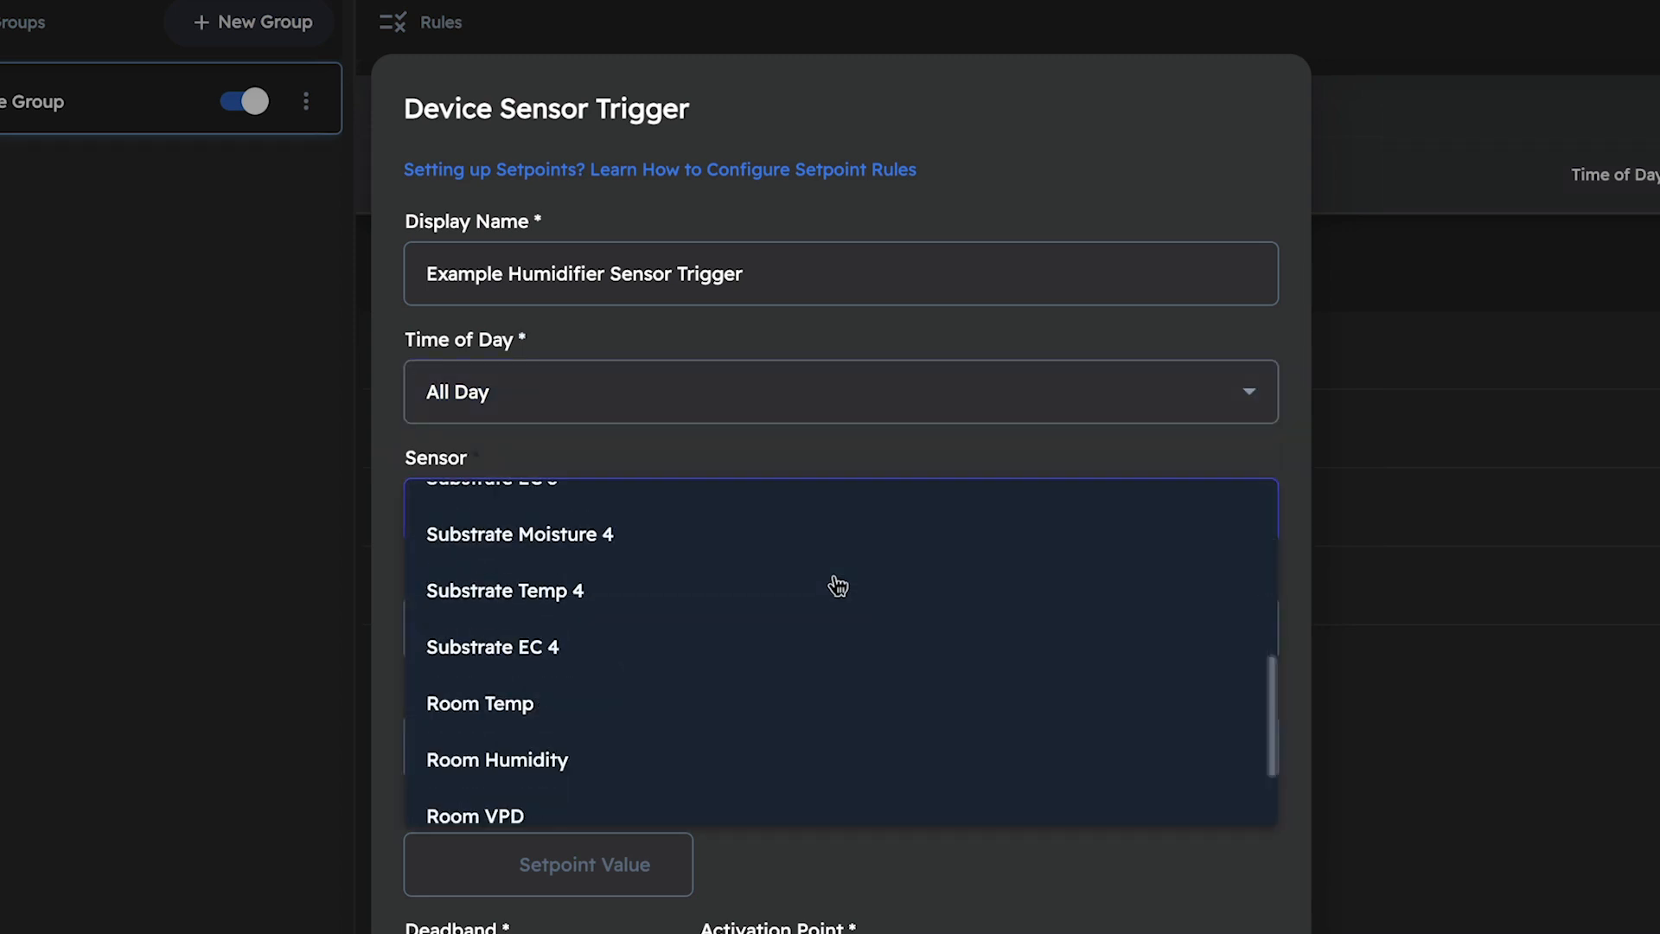
{"action": "left_click", "coordinate": [749, 626]}
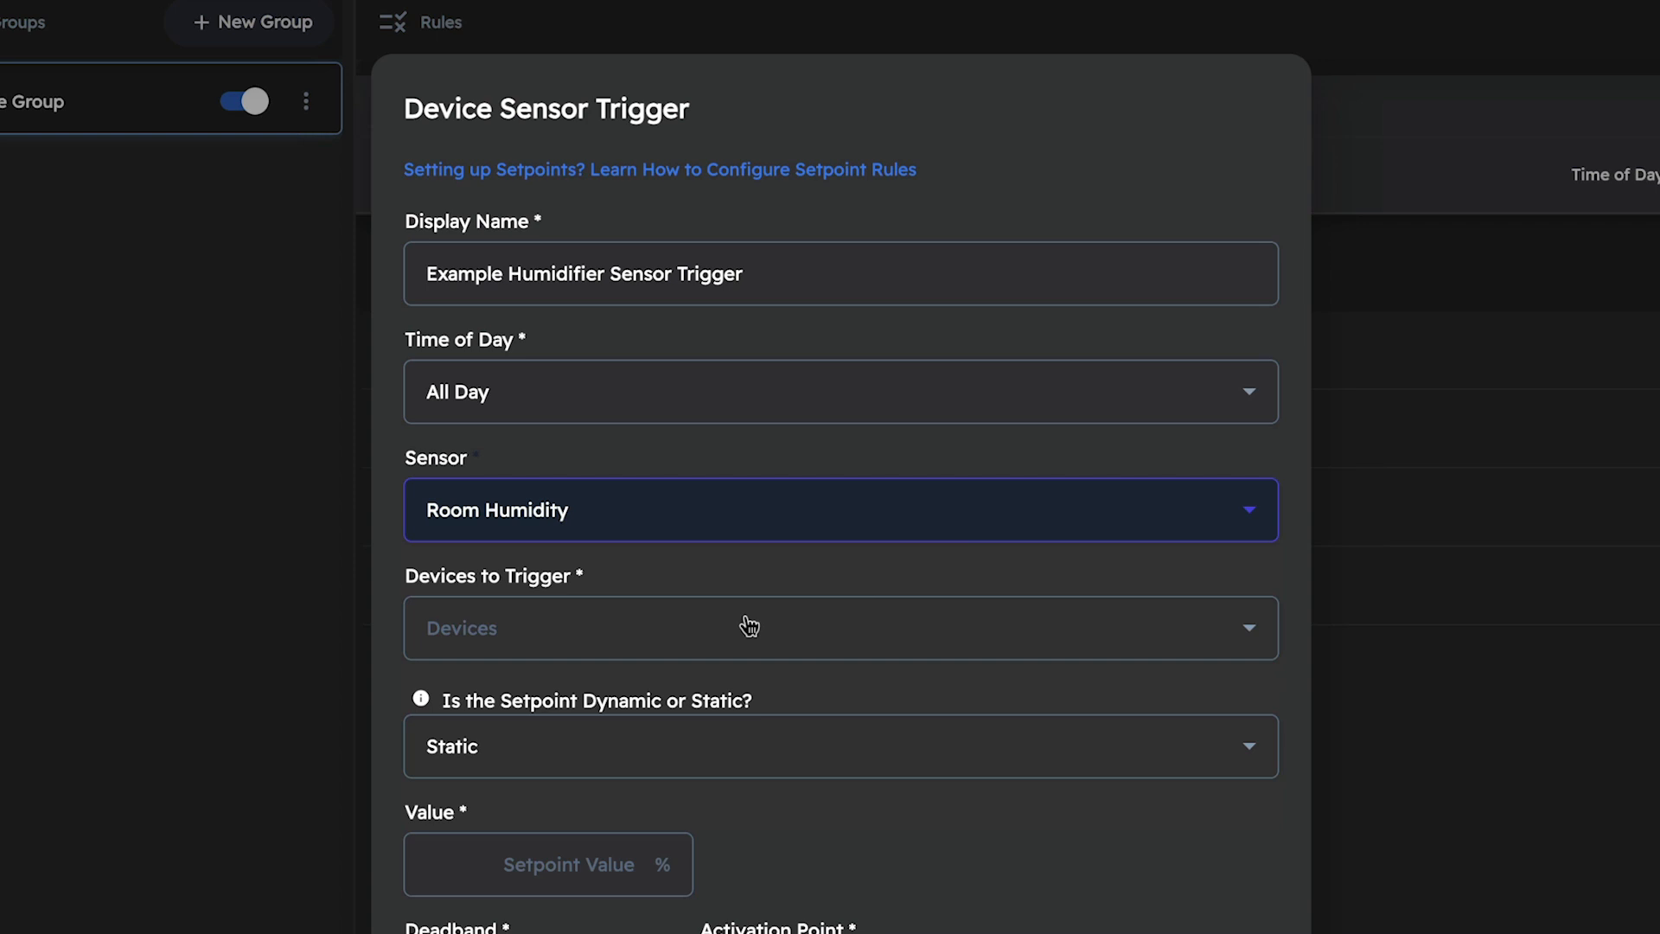
- Select only Humidifier 1 as the device to trigger
{"action": "left_click", "coordinate": [749, 627]}
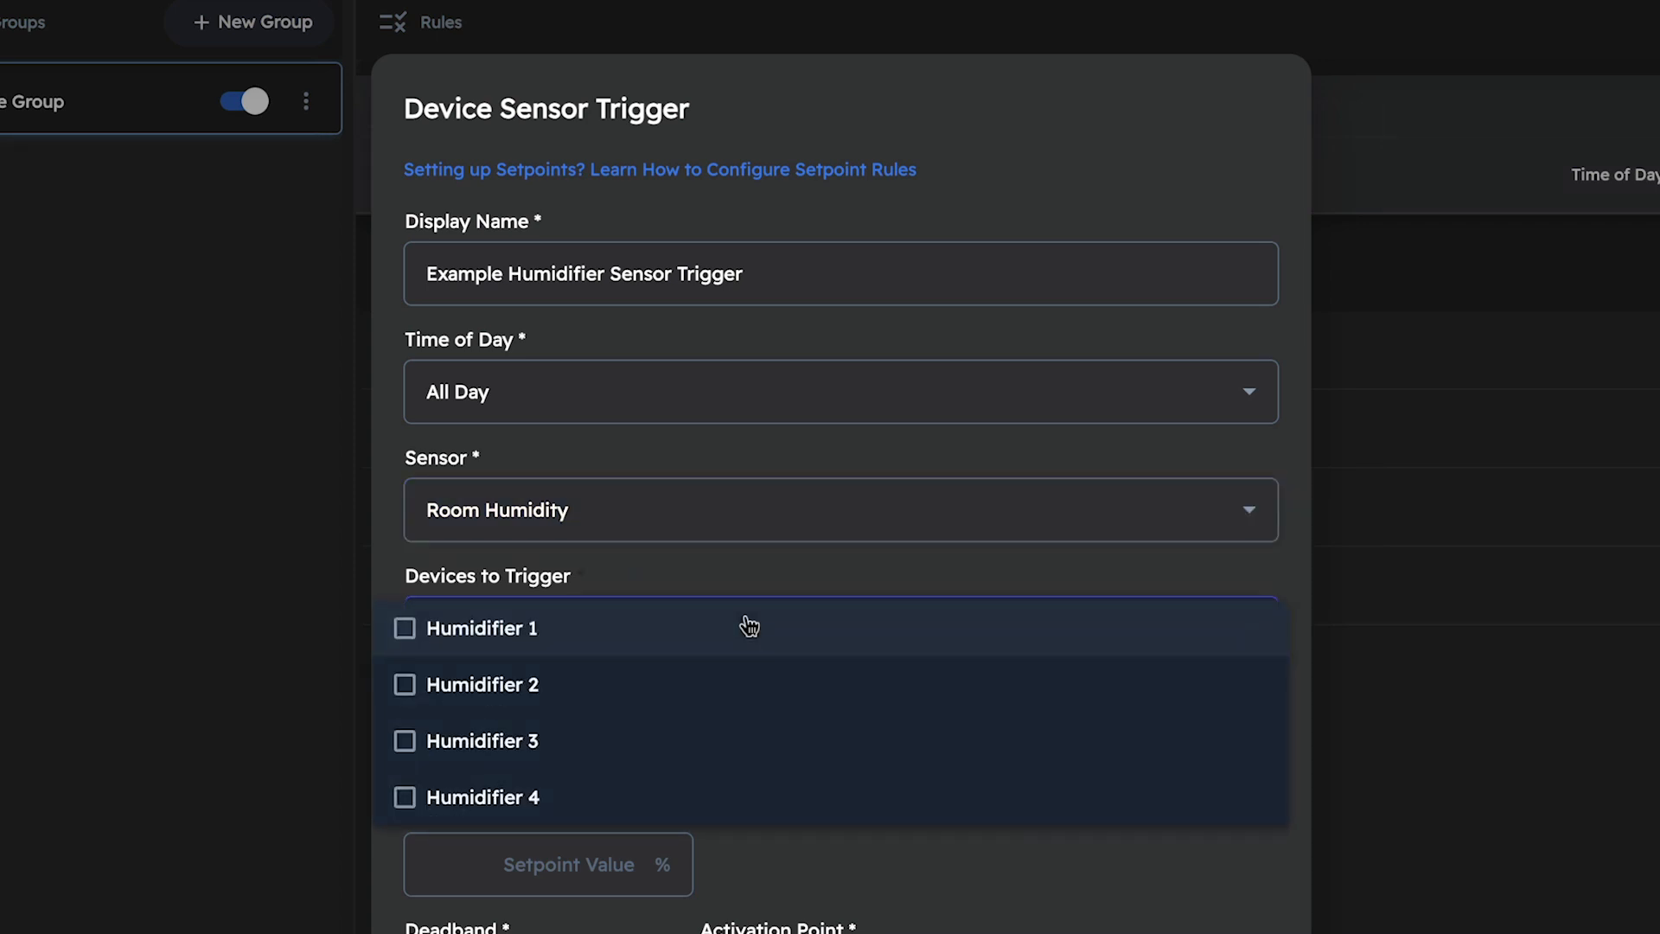
{"action": "left_click", "coordinate": [869, 627]}
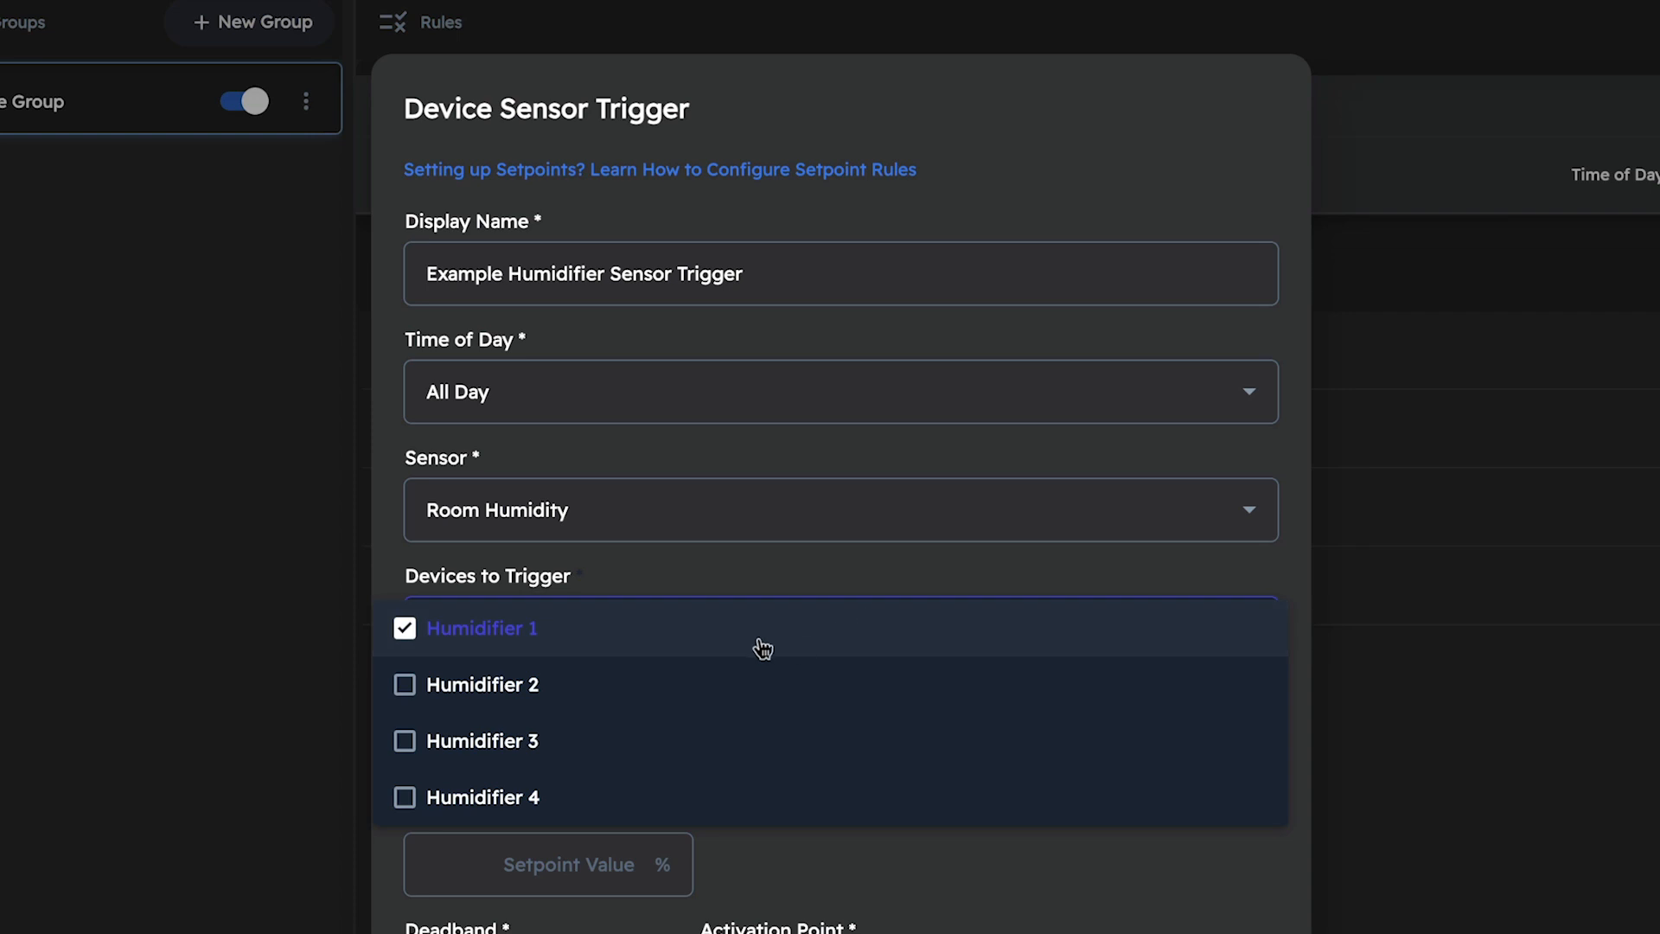
{"action": "left_click", "coordinate": [554, 740]}
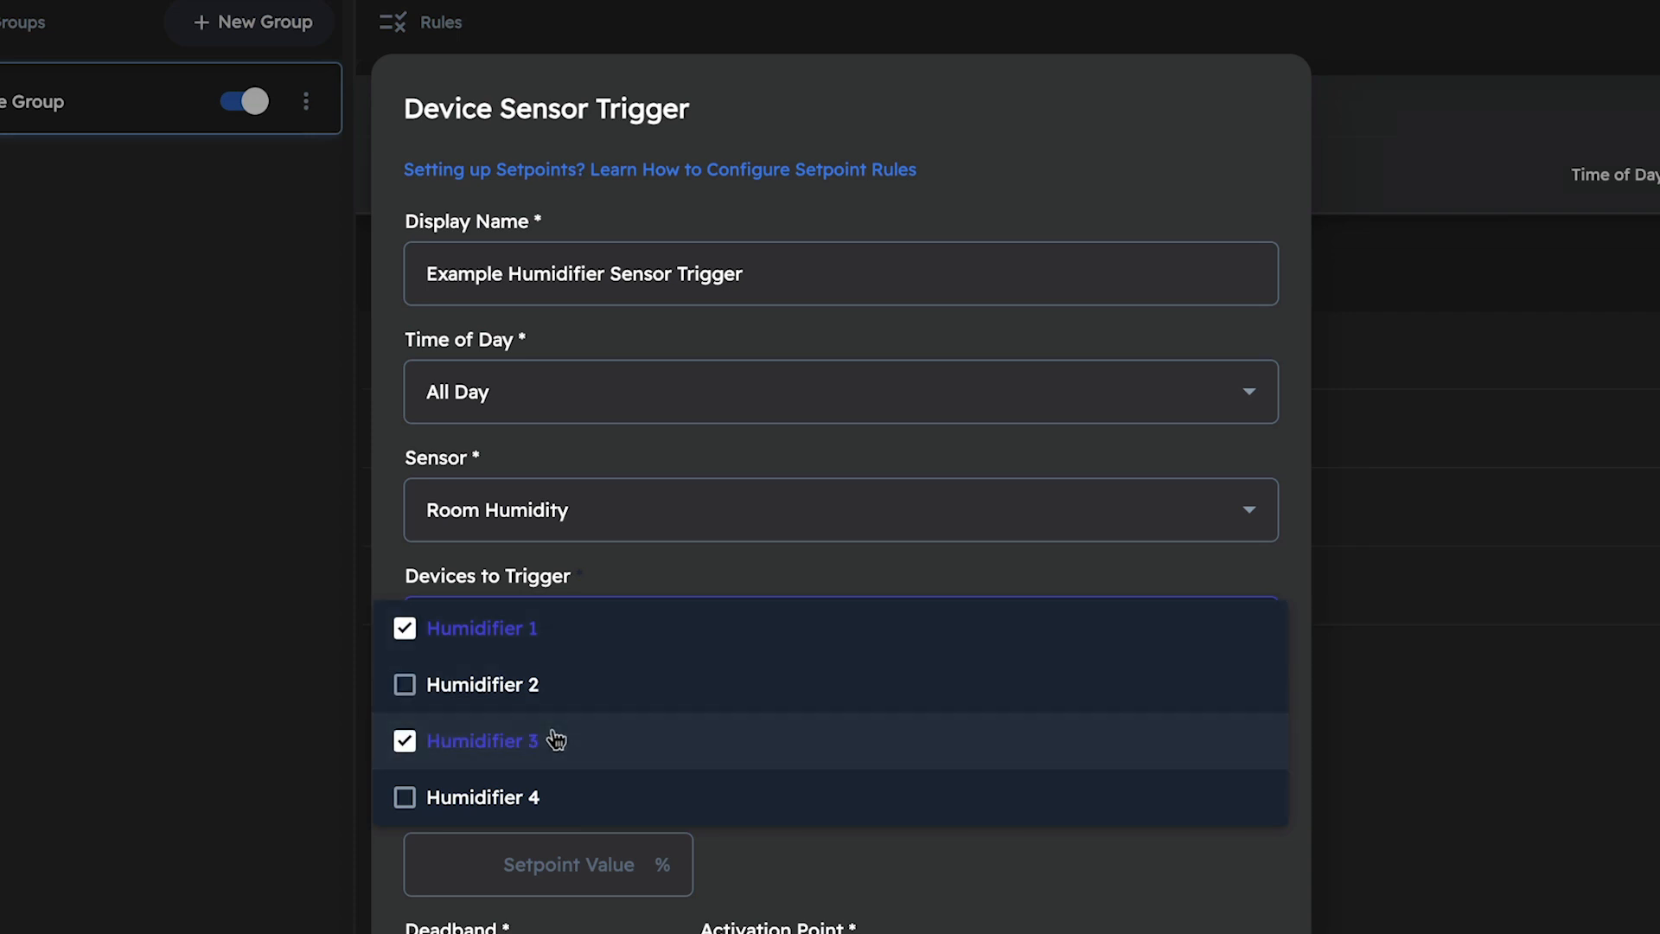
{"action": "left_click", "coordinate": [555, 740]}
{"action": "left_click", "coordinate": [951, 866]}
- Set the static setpoint value to 50%
{"action": "mouse_move", "coordinate": [586, 765]}
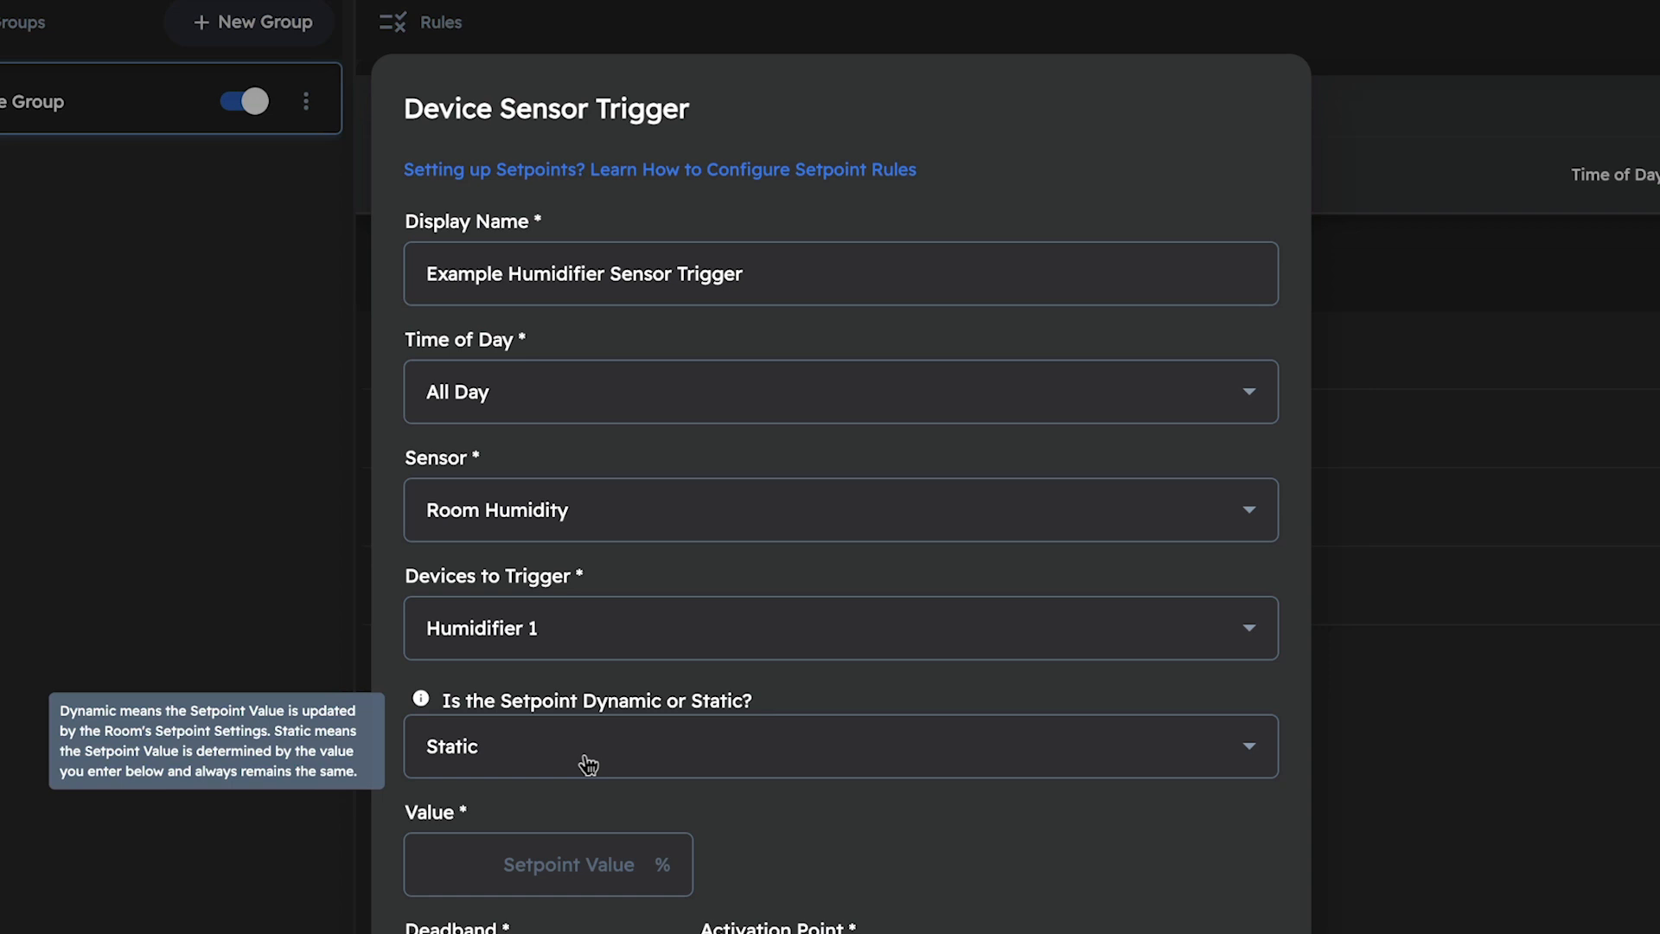
{"action": "left_click", "coordinate": [554, 852]}
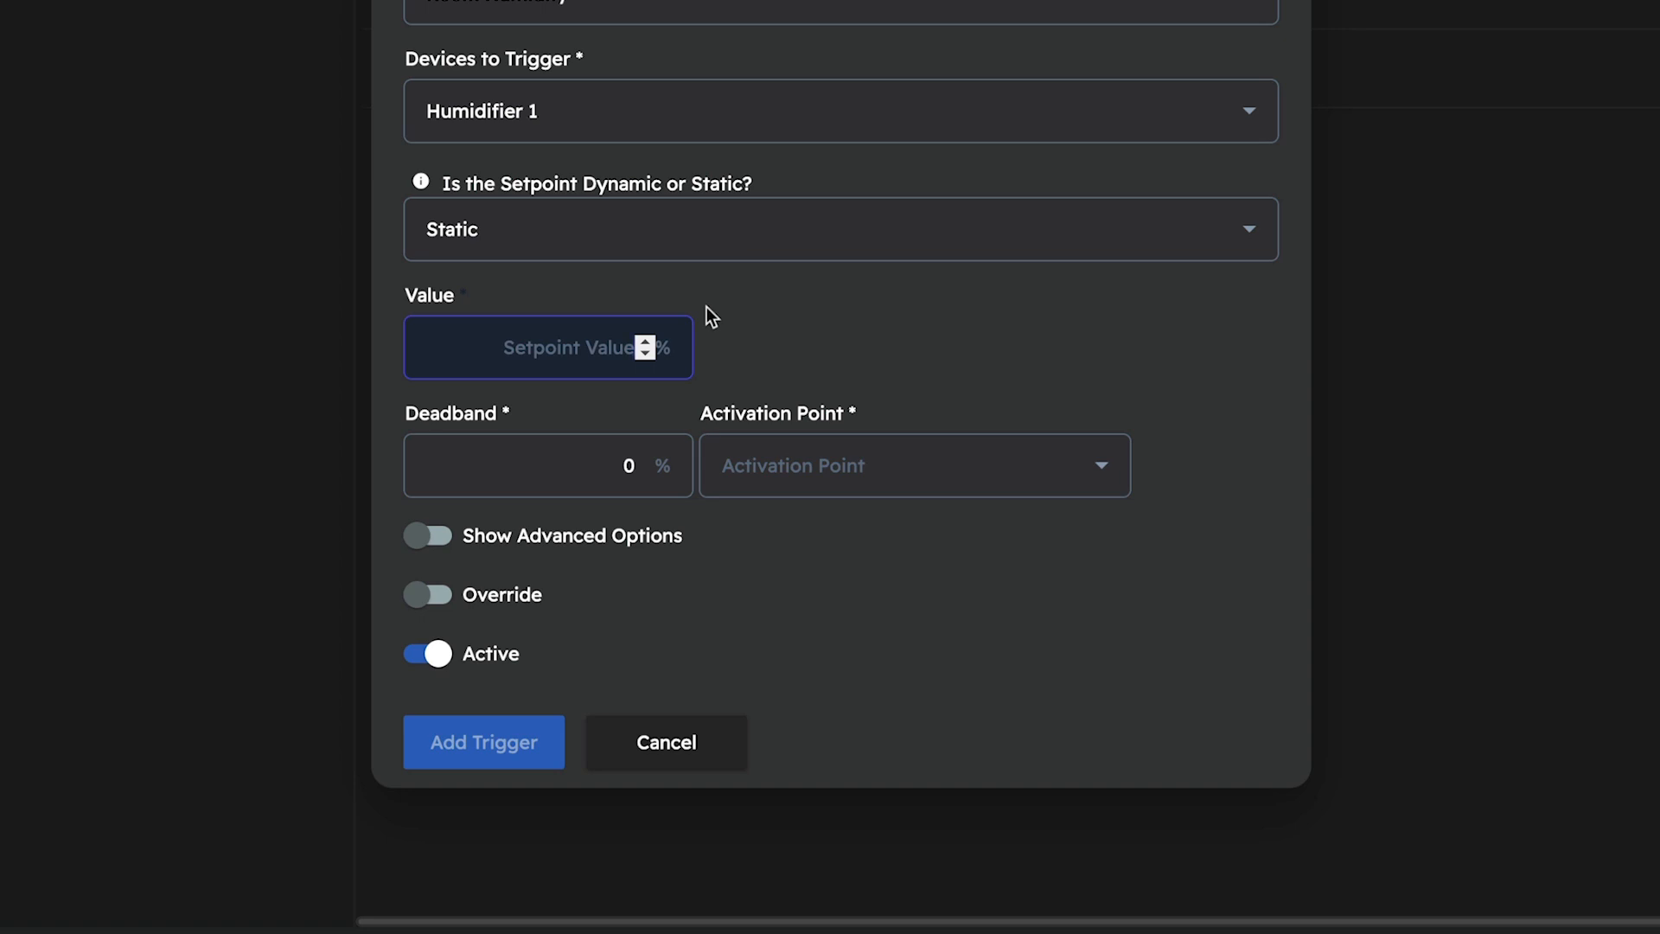
{"action": "type", "text": "50"}
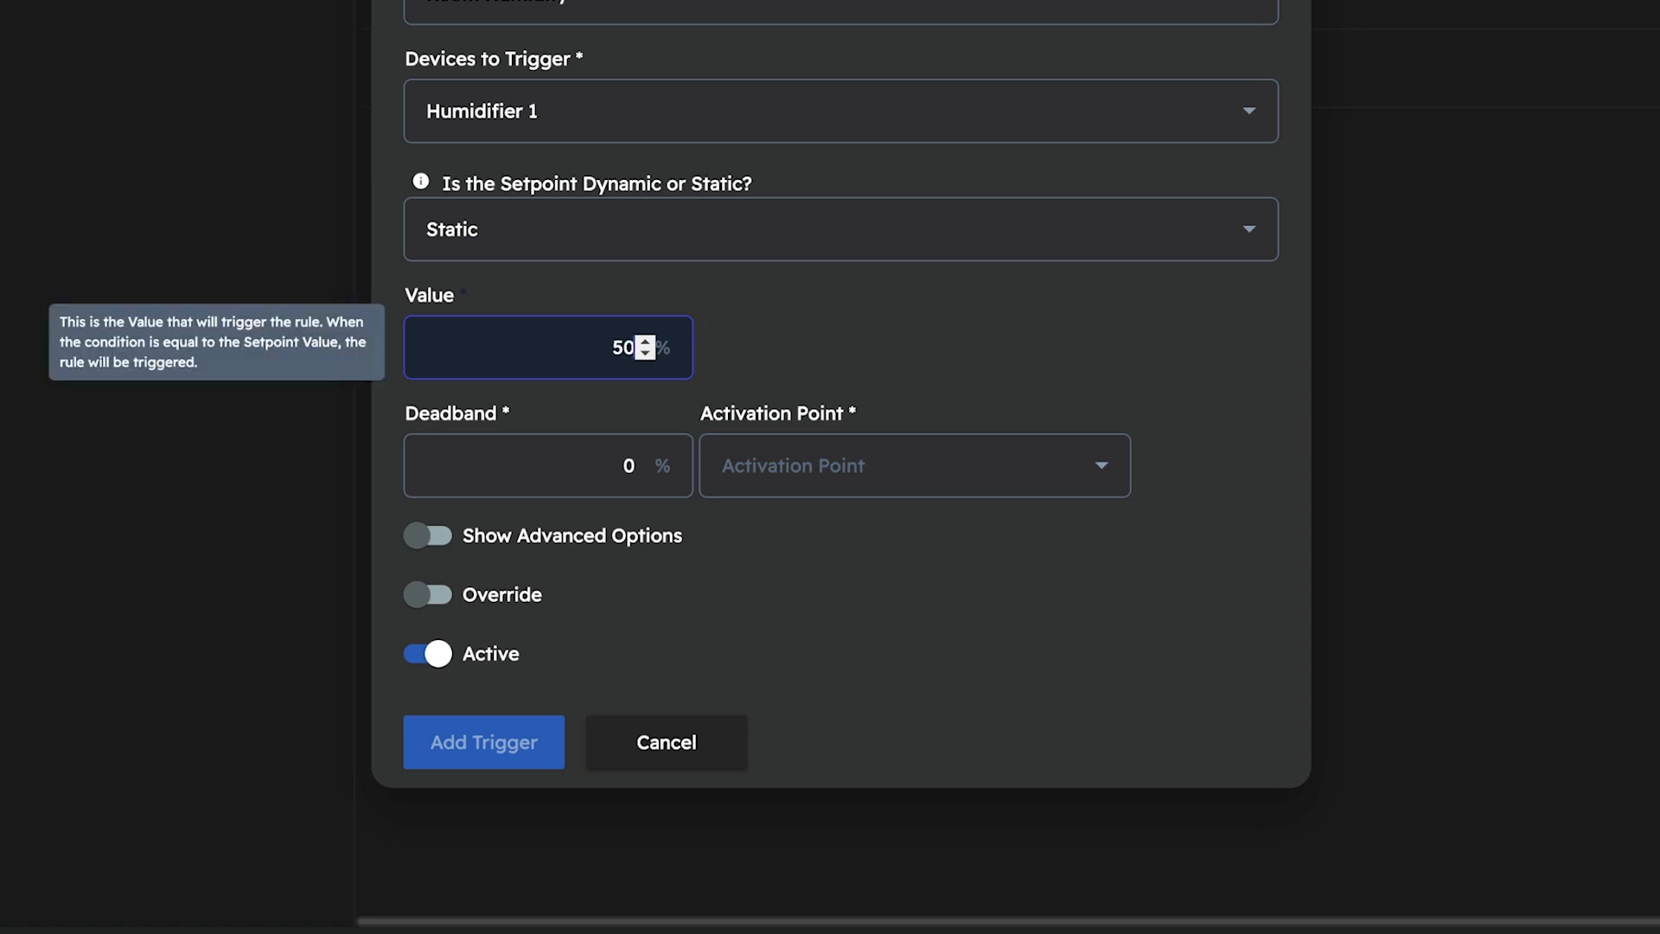
- Set the deadband to 2% and the activation point to Below Setpoint
{"action": "left_click", "coordinate": [581, 465]}
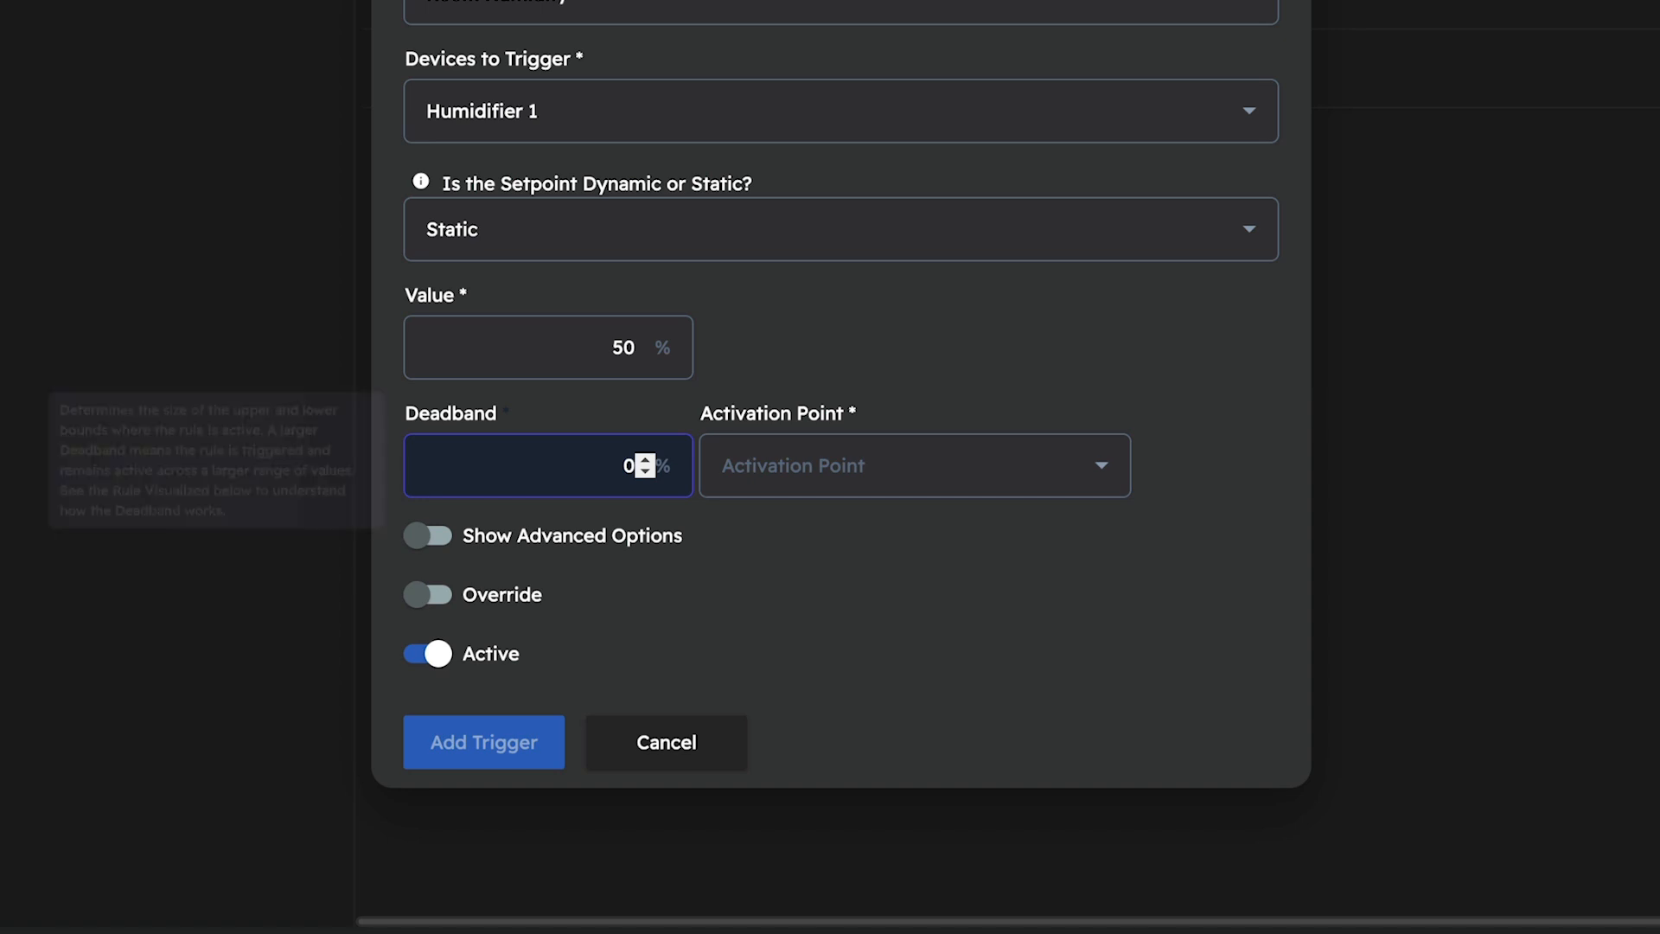
{"action": "double_click", "coordinate": [629, 467]}
{"action": "left_click", "coordinate": [624, 466]}
{"action": "key", "text": "BackSpace"}
{"action": "type", "text": "2"}
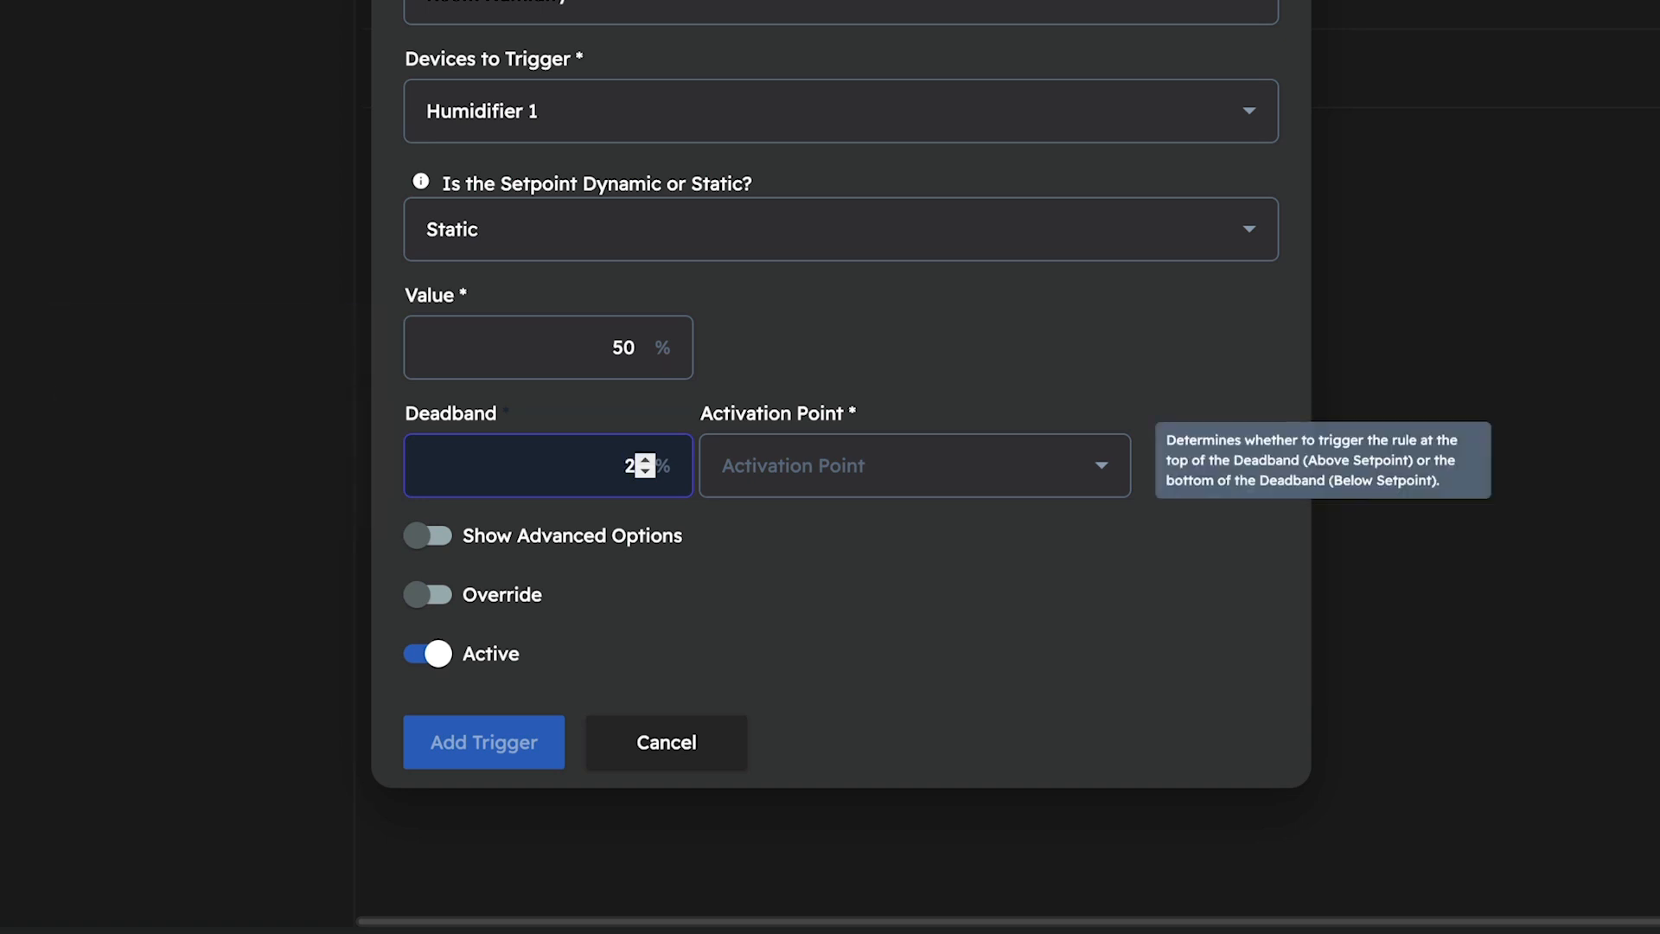
{"action": "left_click", "coordinate": [951, 465]}
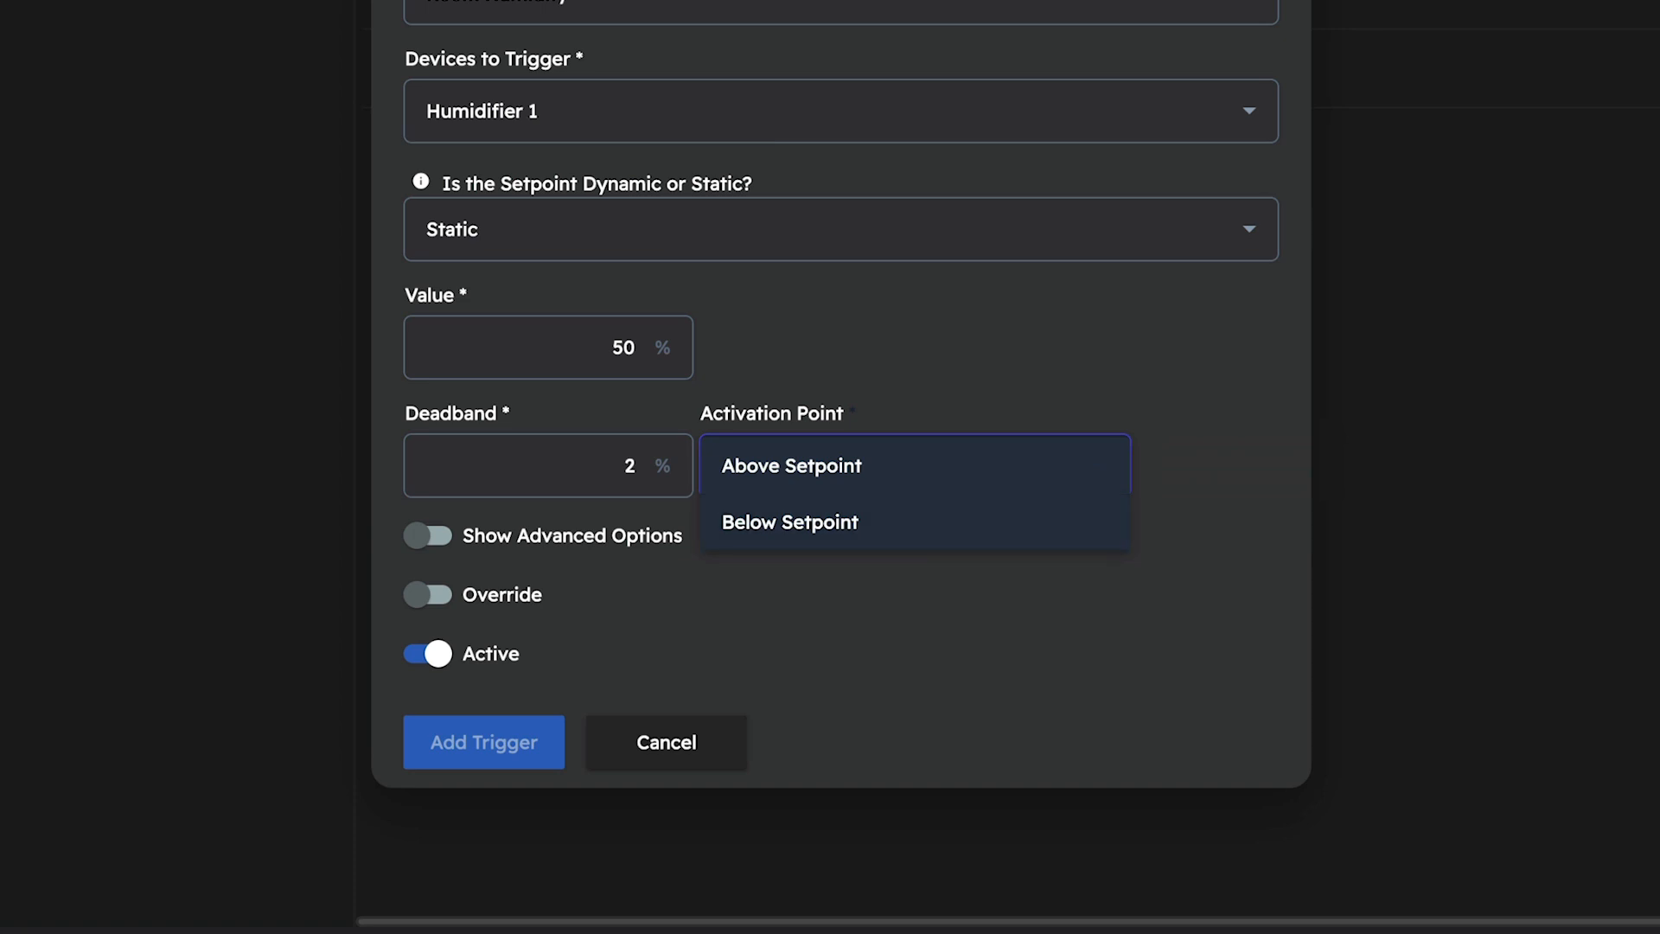
{"action": "left_click", "coordinate": [790, 522]}
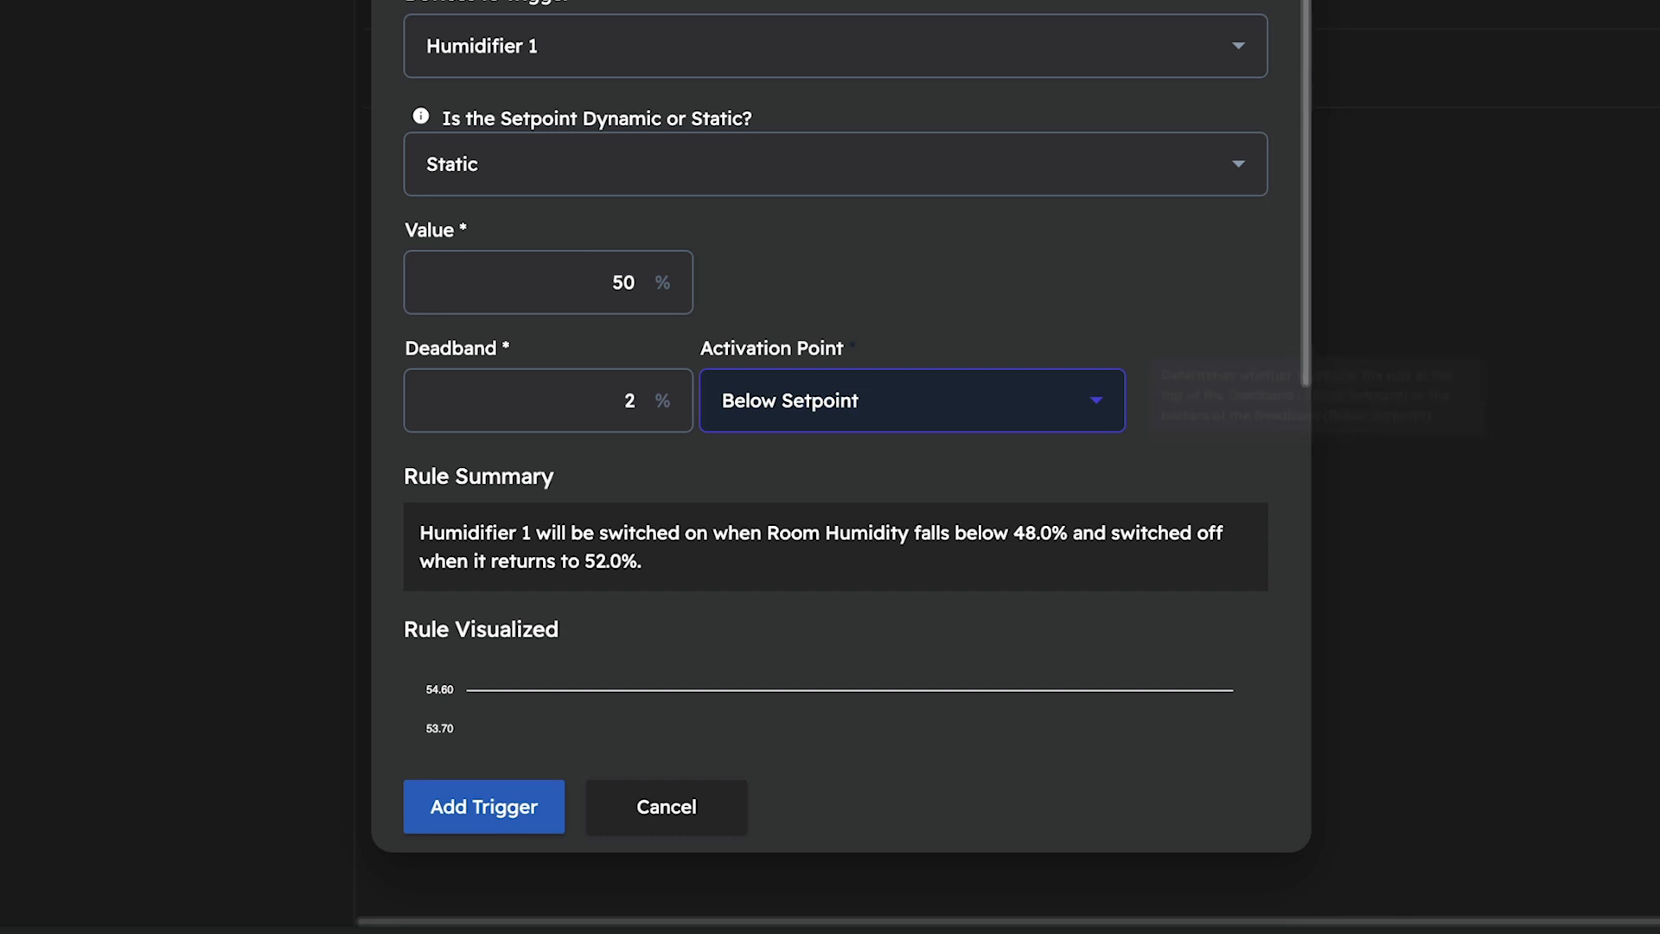
- Add the configured sensor trigger to the rule group and update the controller with it
{"action": "scroll", "coordinate": [836, 432], "scroll_direction": "down", "scroll_amount": 2}
{"action": "scroll", "coordinate": [836, 433], "scroll_direction": "down", "scroll_amount": 2}
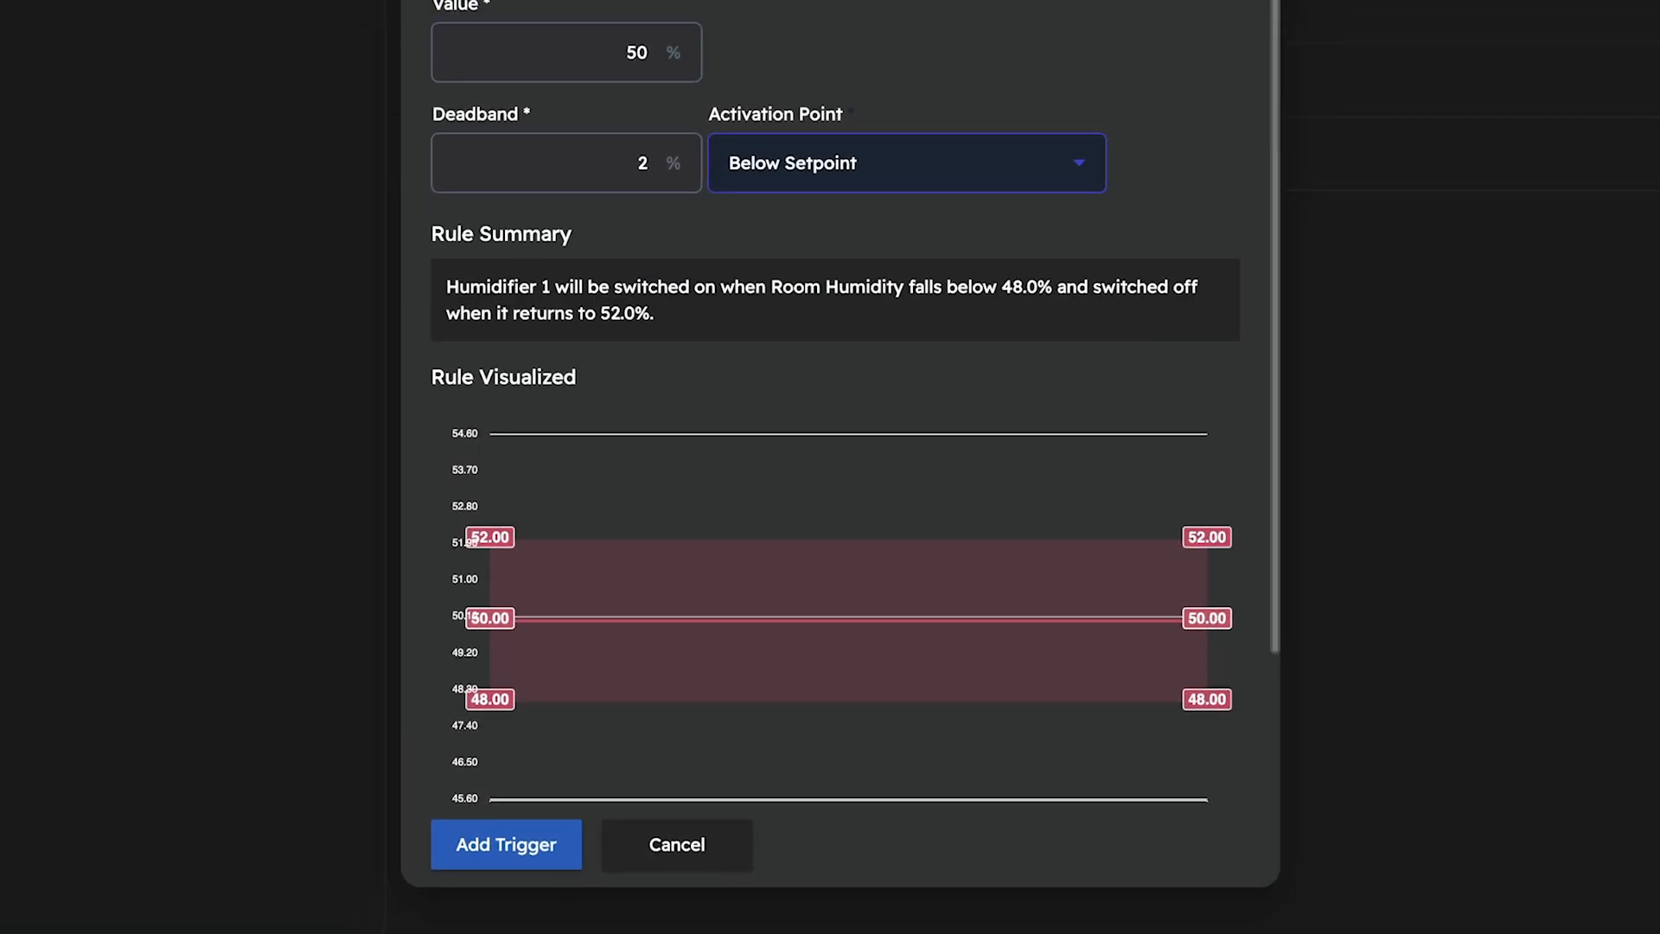
{"action": "scroll", "coordinate": [835, 432], "scroll_direction": "down", "scroll_amount": 2}
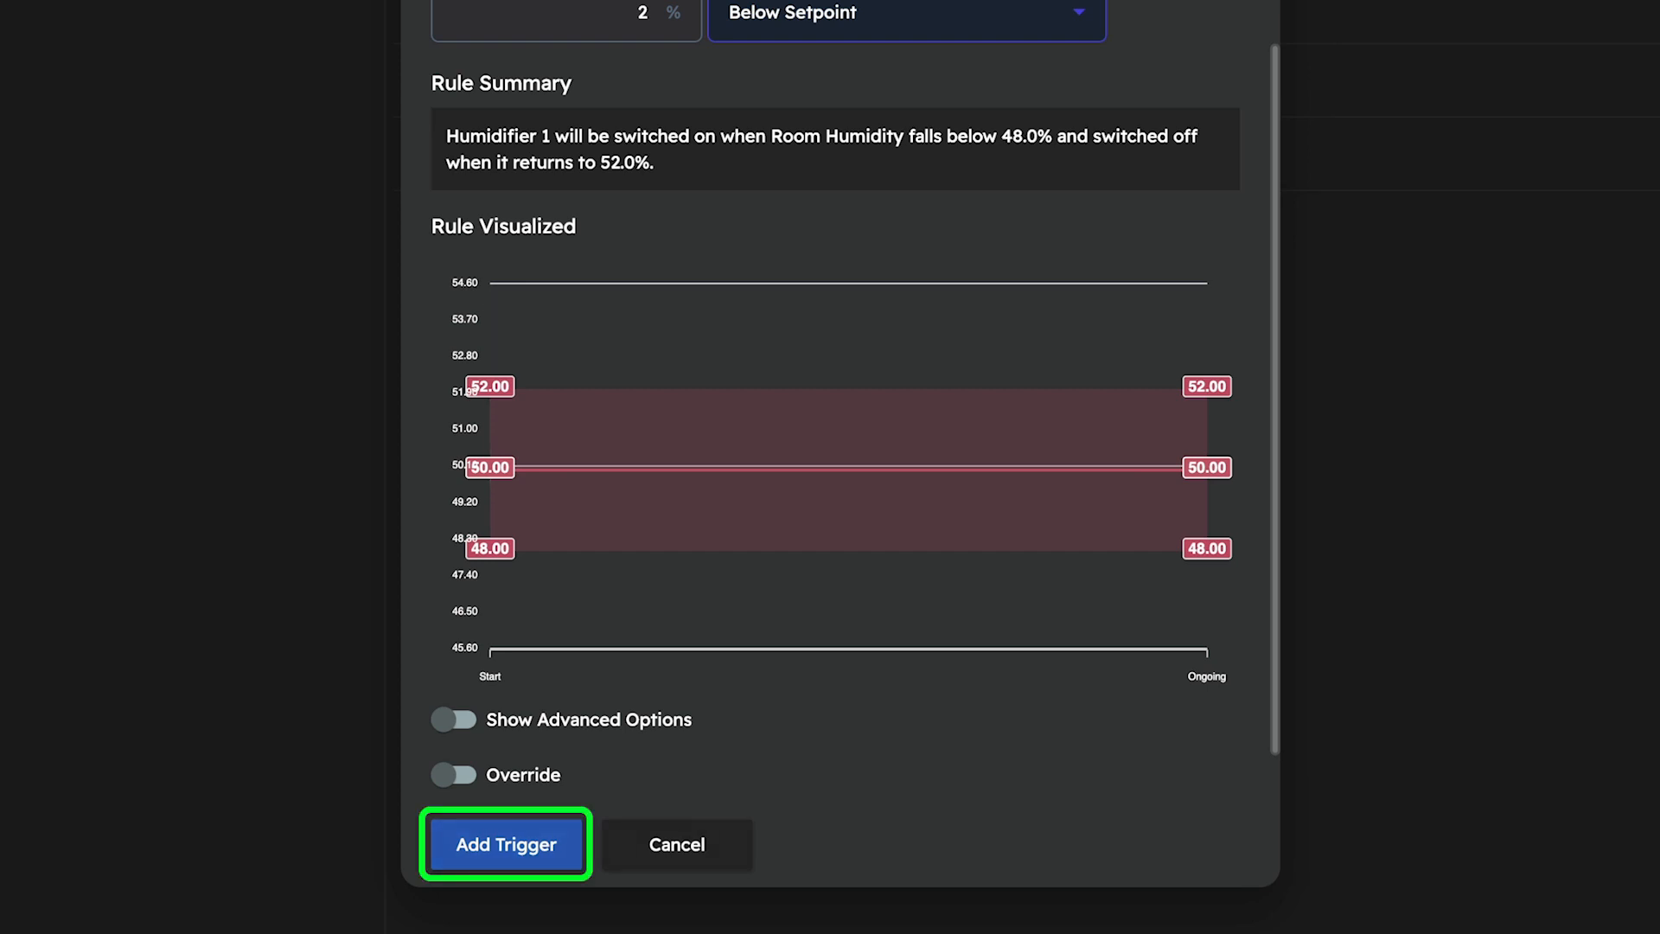
{"action": "left_click", "coordinate": [506, 845]}
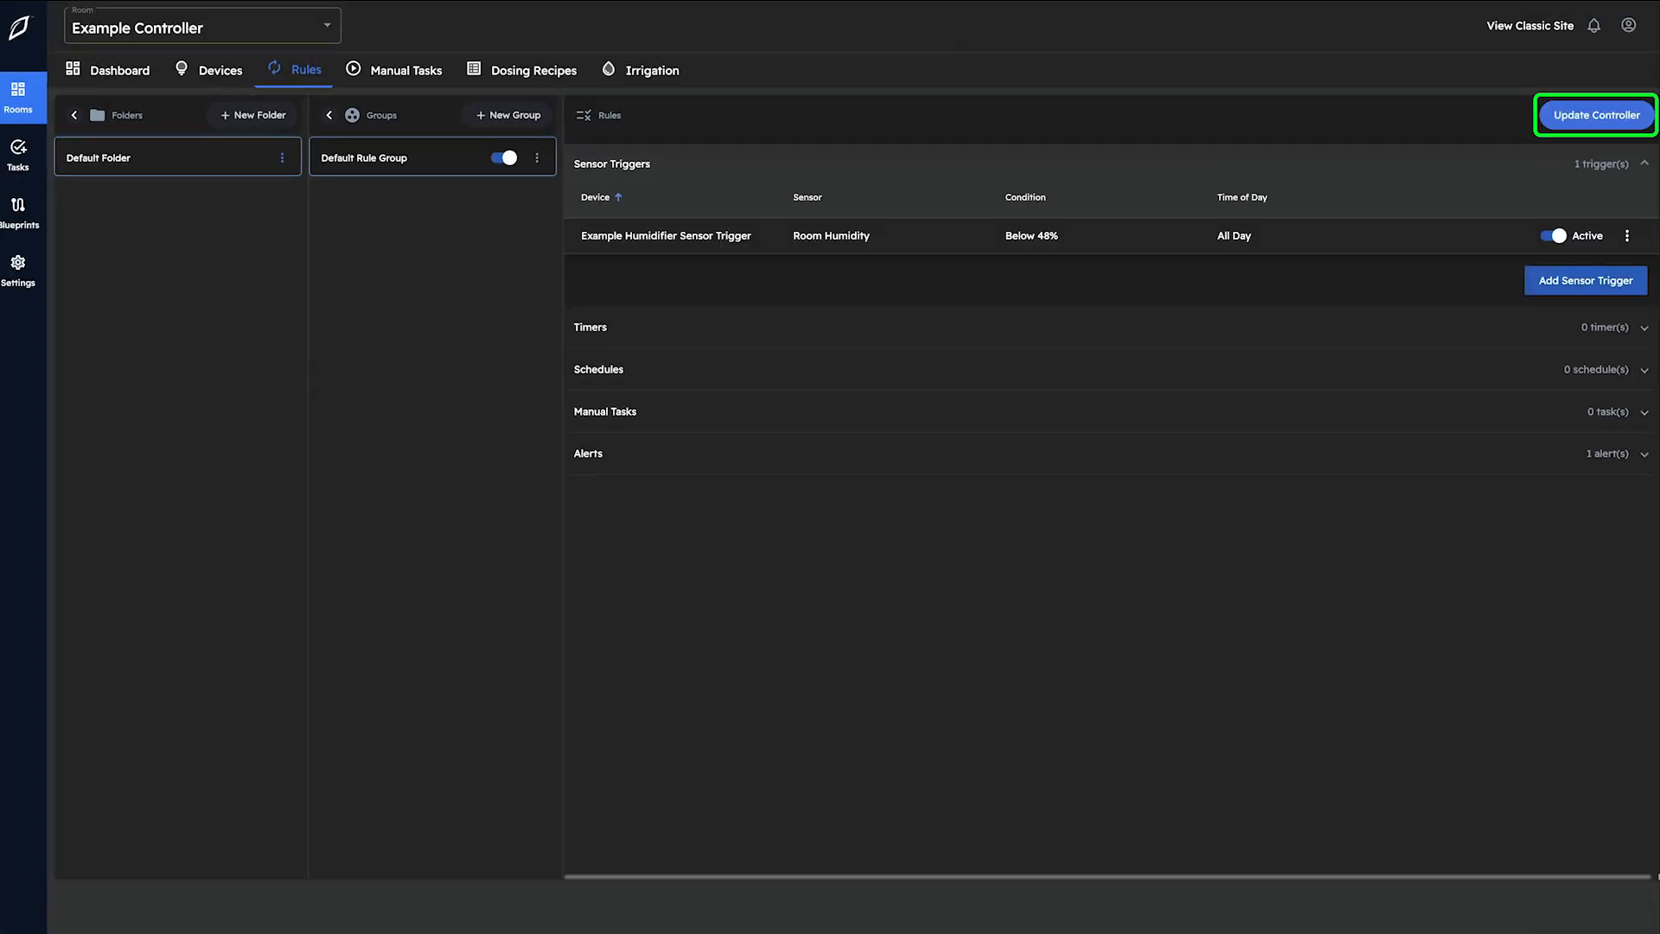
{"action": "left_click", "coordinate": [1598, 115]}
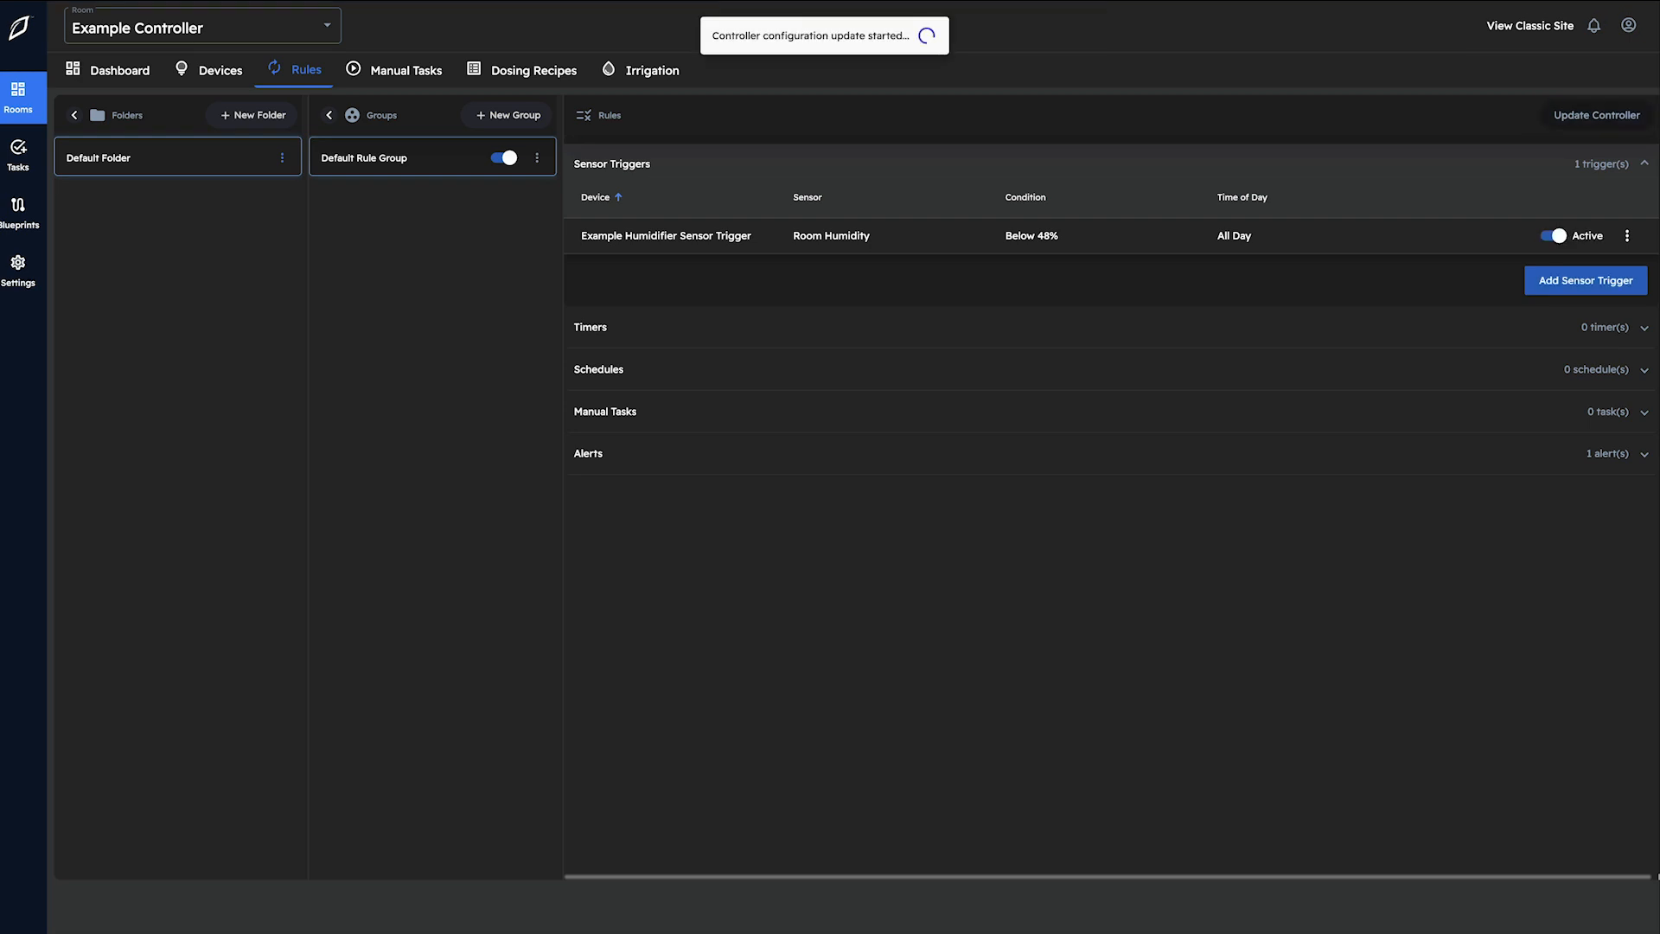